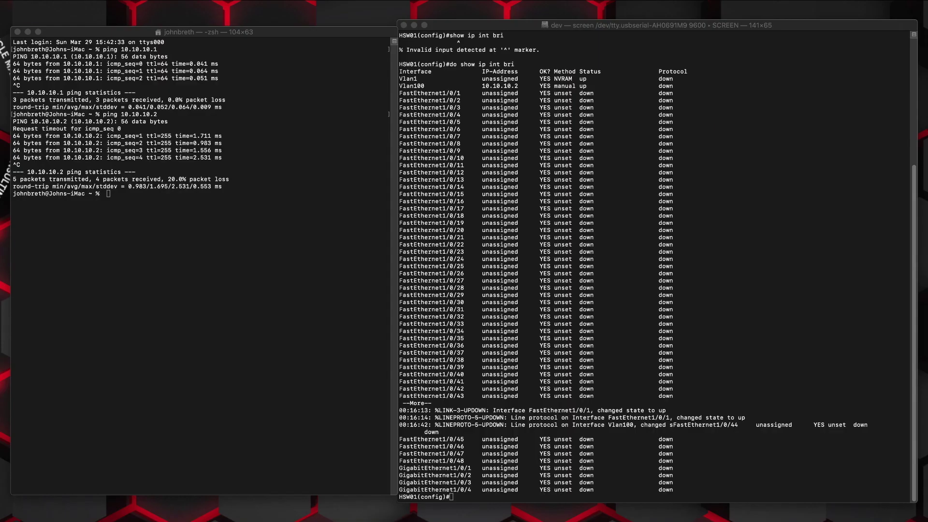
- List the status of all switch interfaces from configuration mode using do show int status, paging through the port list
click(214, 210)
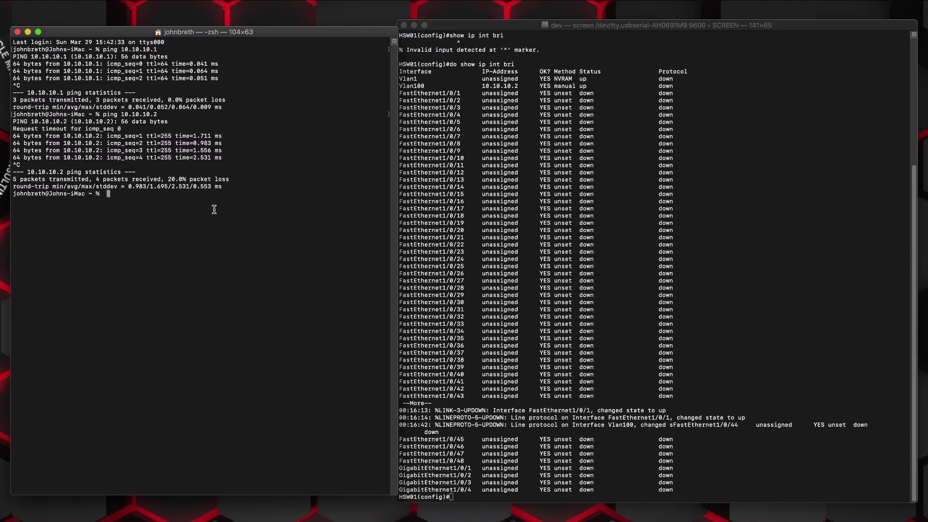
click(612, 308)
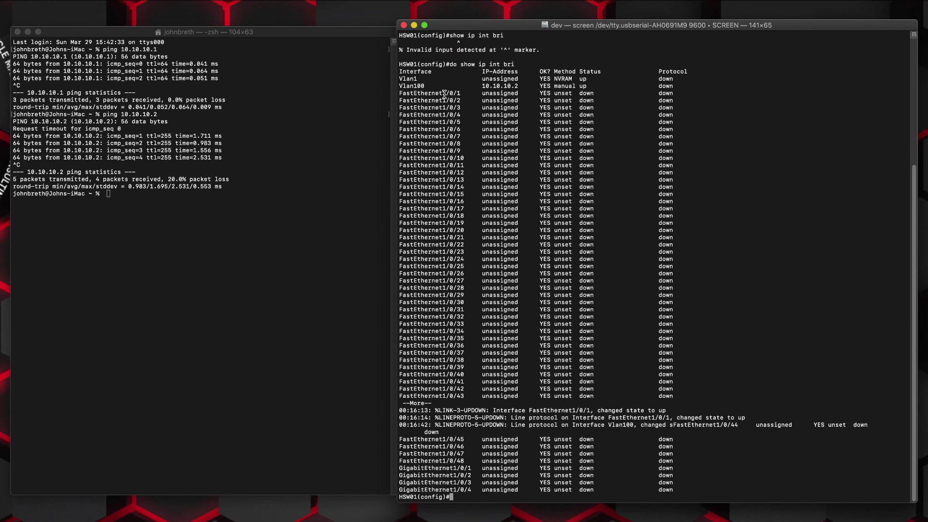
text(show interfaces)
key(BackSpace)
key(BackSpace)
key(BackSpace)
key(BackSpace)
key(BackSpace)
key(BackSpace)
key(BackSpace)
text(status)
key(Return)
text(do show int status)
key(Return)
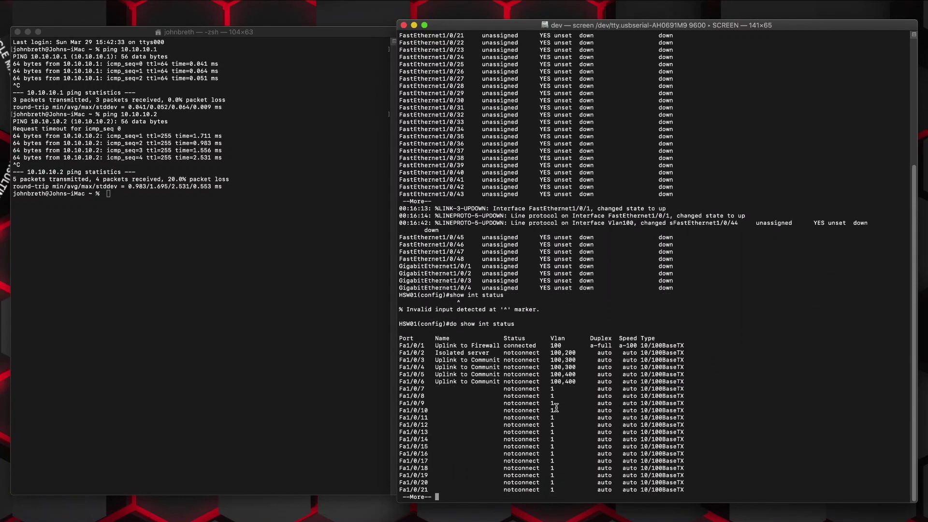
drag(504, 345, 562, 347)
click(561, 446)
key(space)
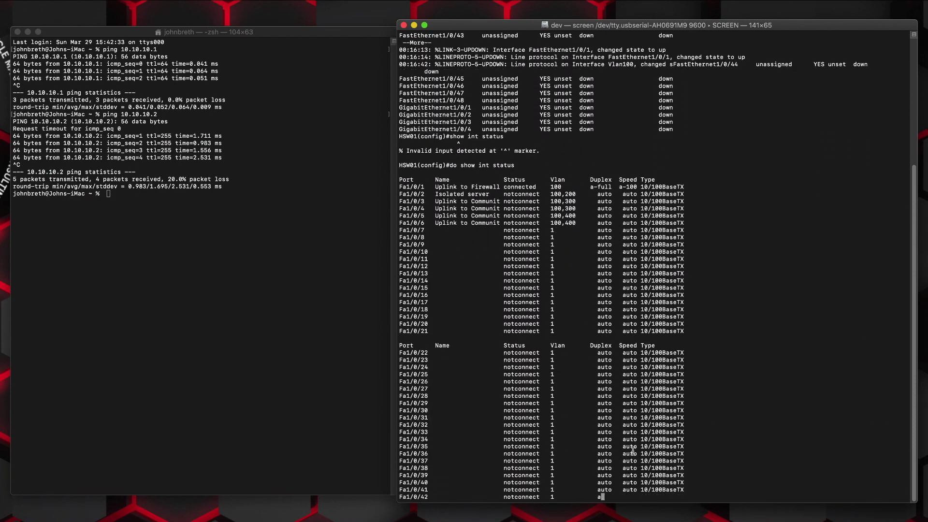
- Exit configuration mode on the switch and display the interface summary using show ip int bri
text(qdo sh)
key(BackSpace)
key(BackSpace)
key(BackSpace)
key(BackSpace)
key(BackSpace)
text(exit)
key(Return)
text(show)
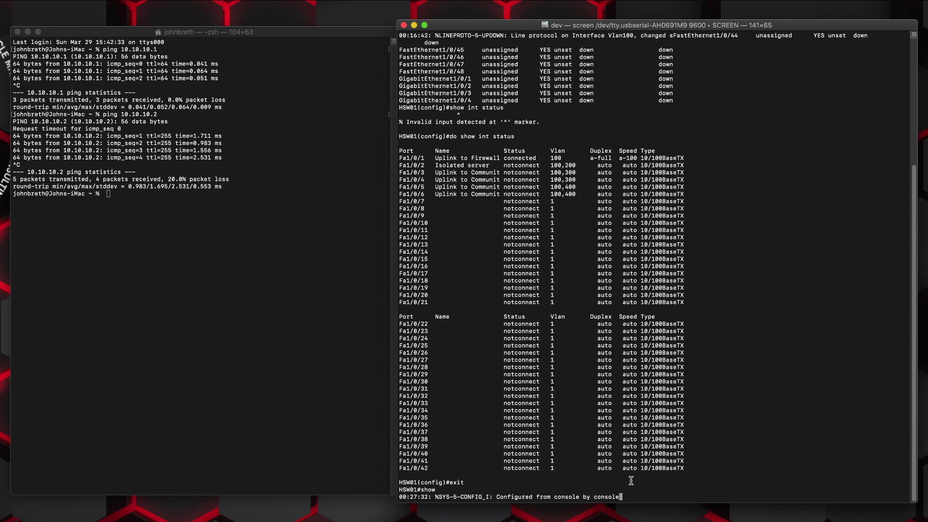
text(ip int bri)
key(Return)
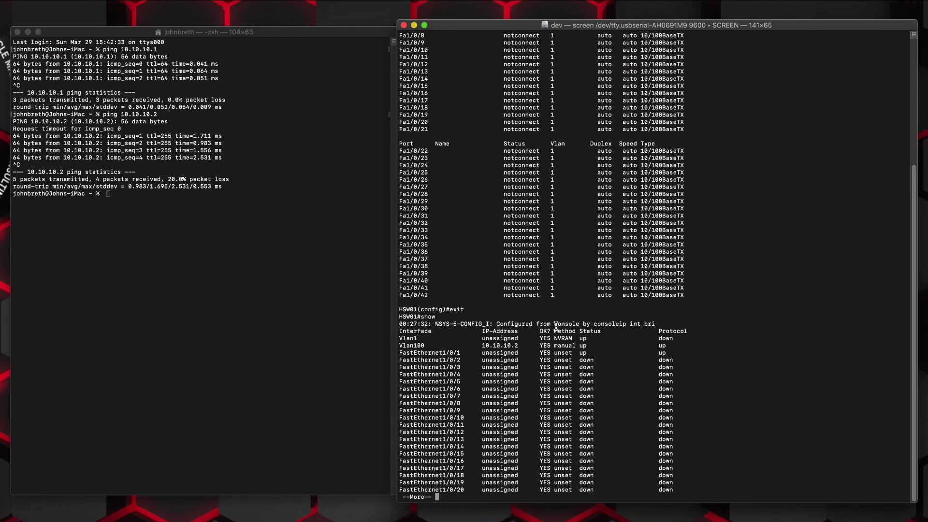
- Display the switch's running configuration using show run and page through to the Vlan100 and line settings
text(qshow run)
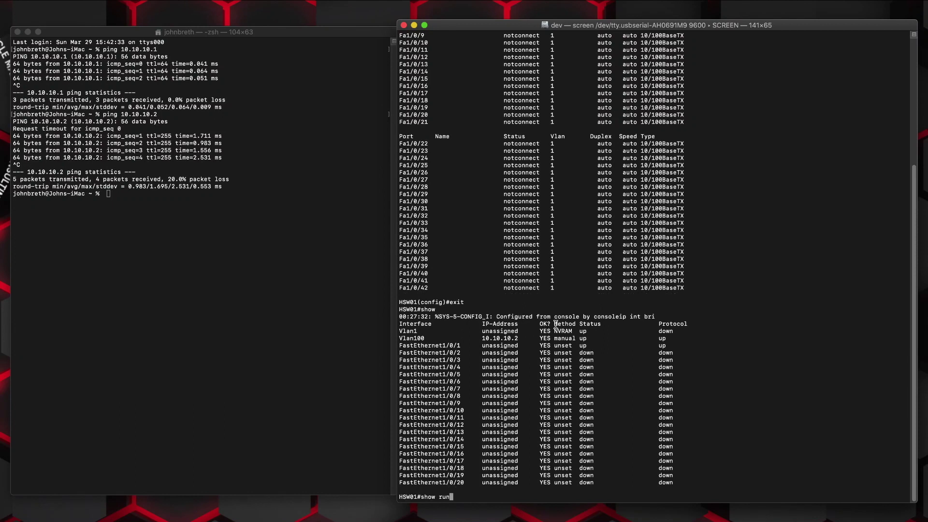
key(Return)
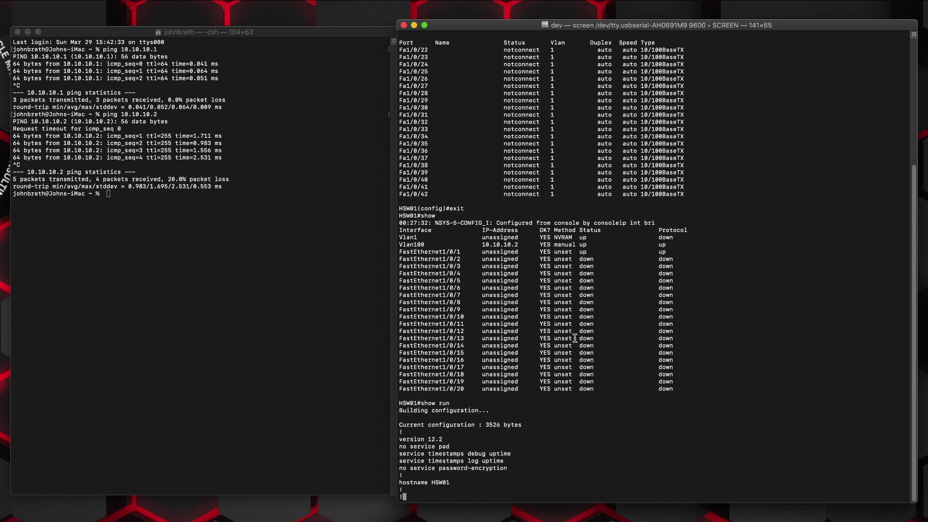
key(space)
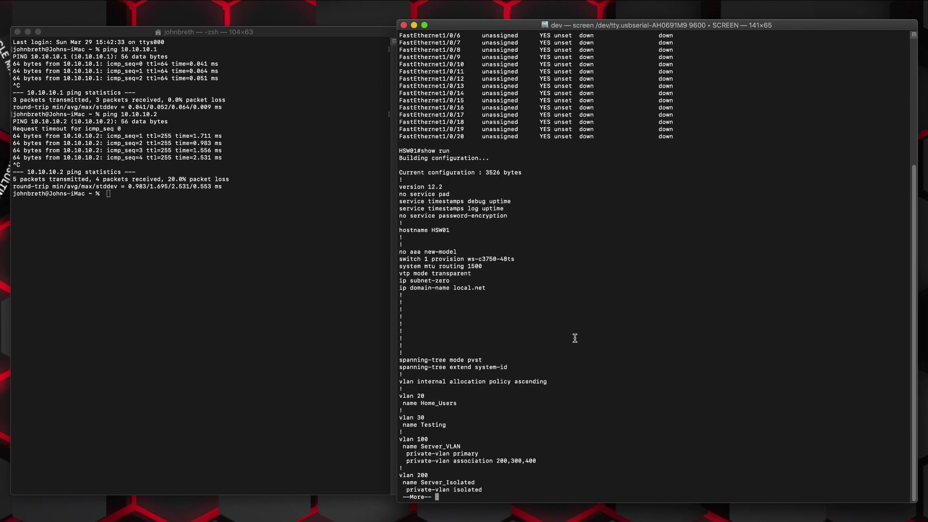
key(space)
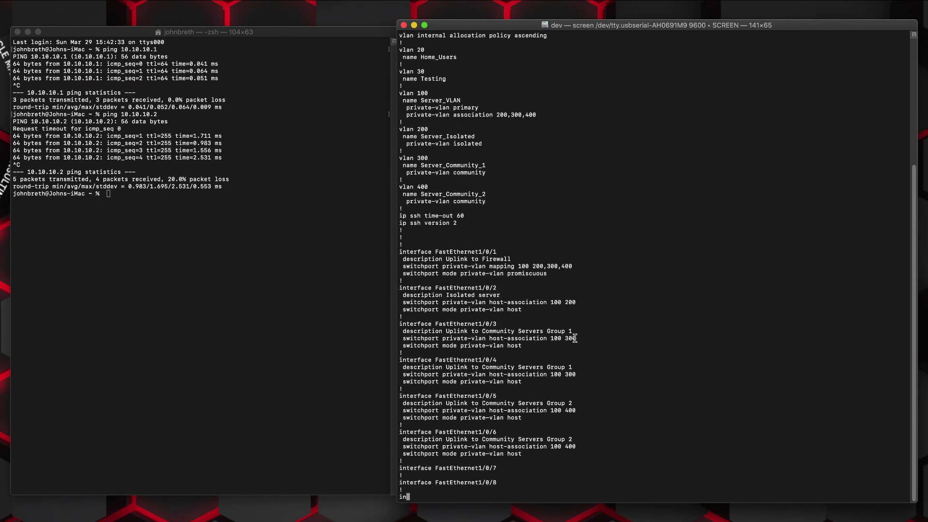
key(space)
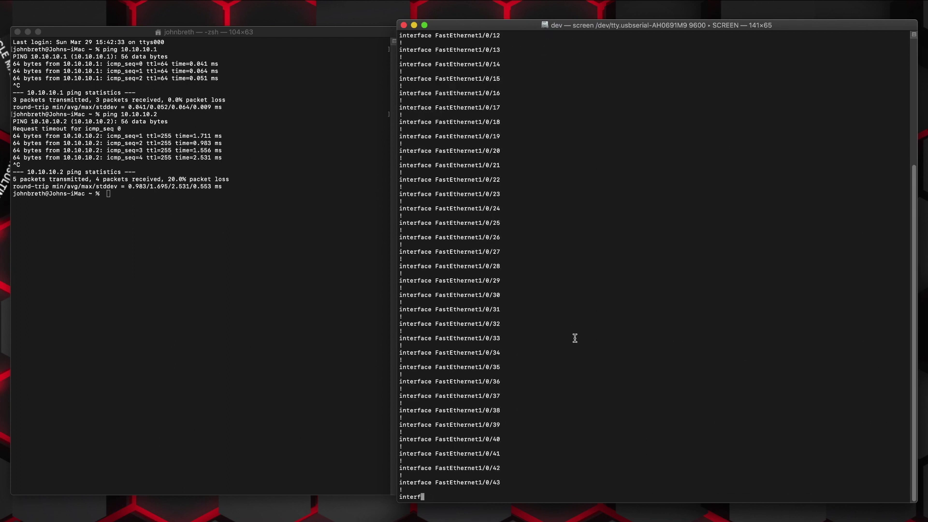
key(space)
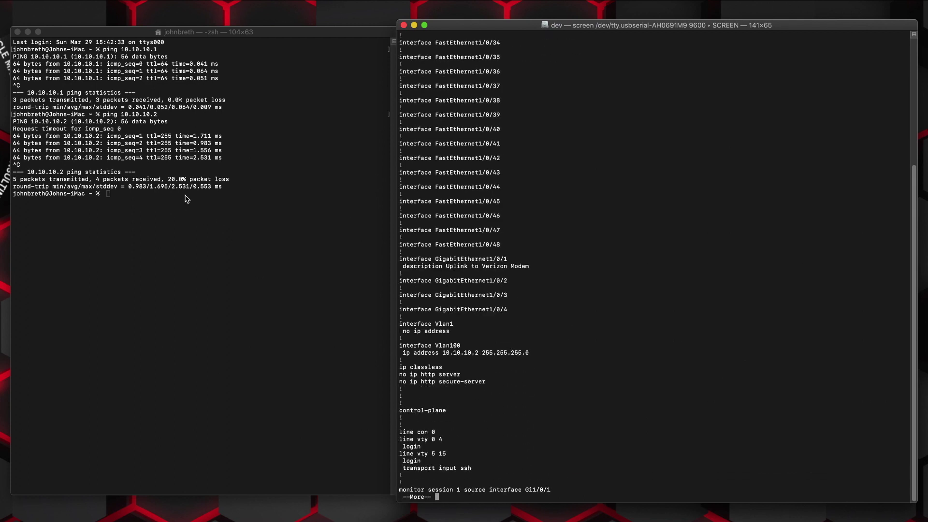
- In the local shell, repeat the ping to 10.10.10.2 and stop it after several replies
click(134, 198)
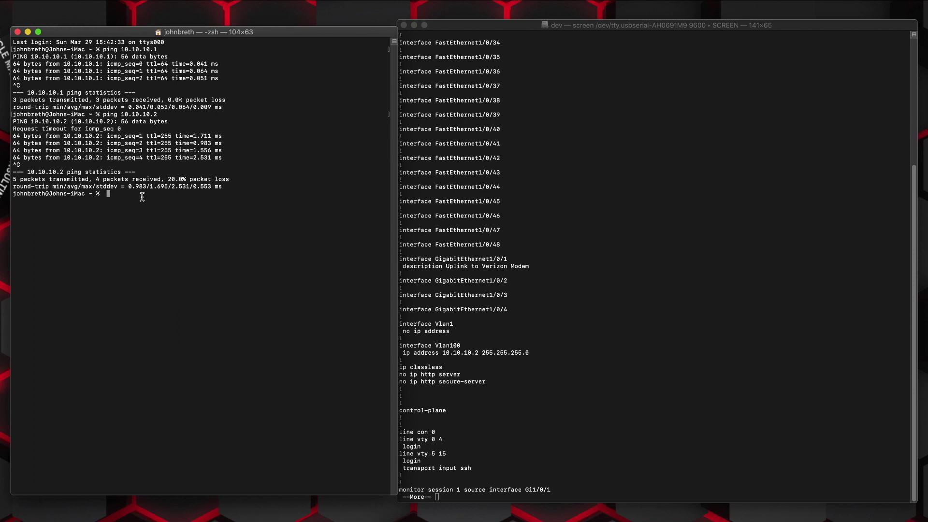
key(Up)
key(Return)
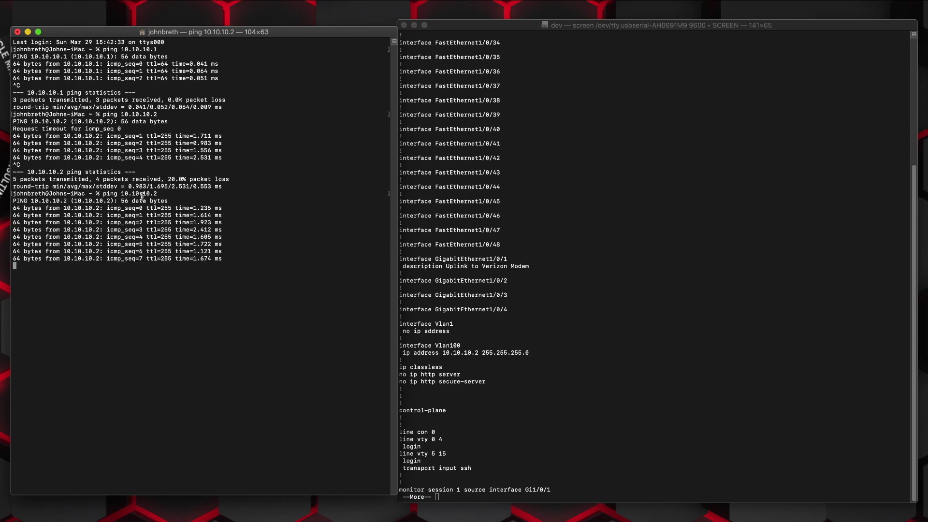
key(ctrl+c)
- Quit the running-configuration listing on the switch console and enter global configuration mode with conf t
click(578, 378)
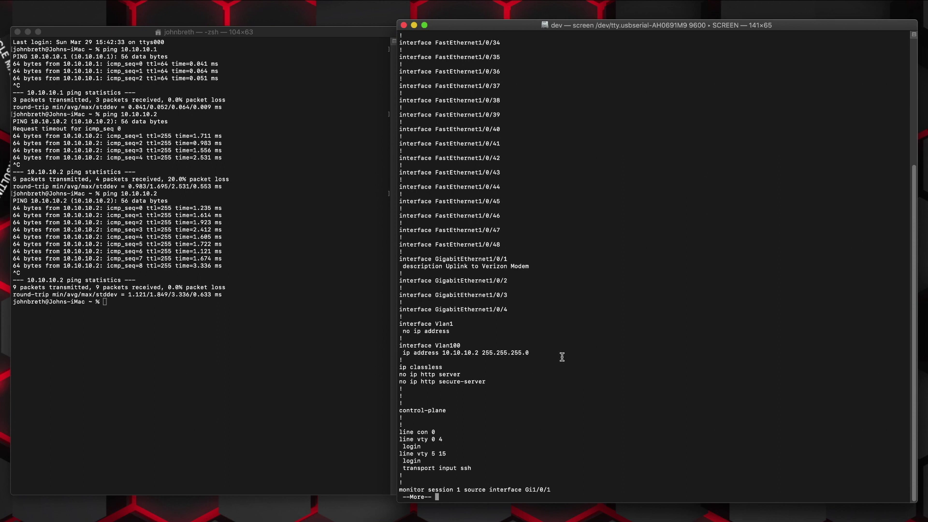
text(en)
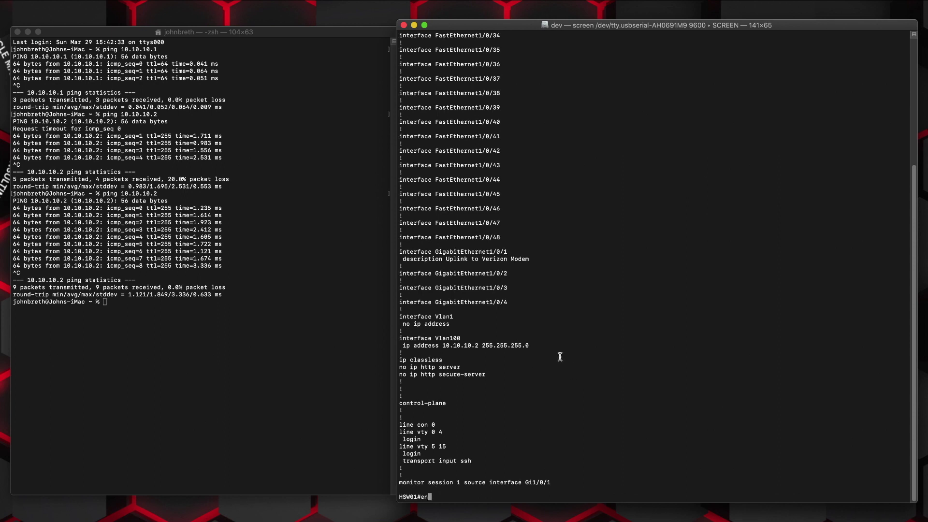
key(BackSpace)
key(BackSpace)
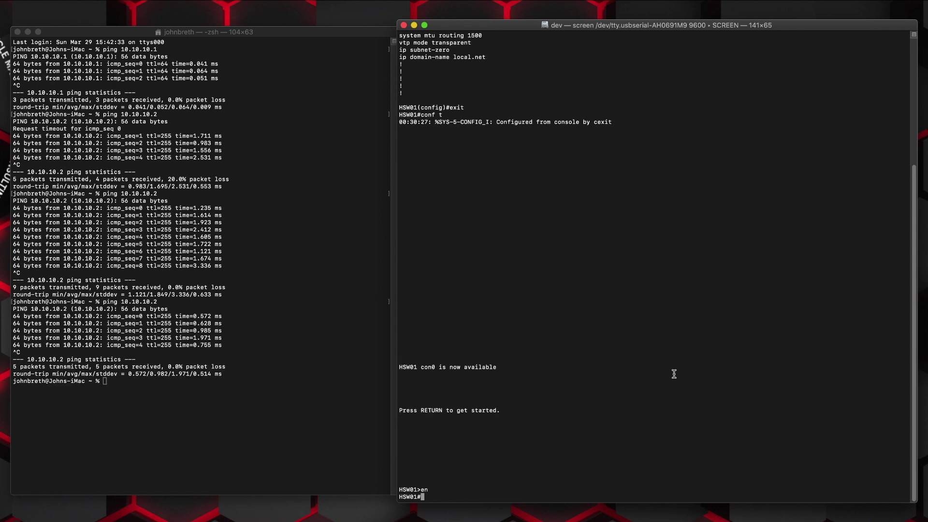
text(conf t)
key(Return)
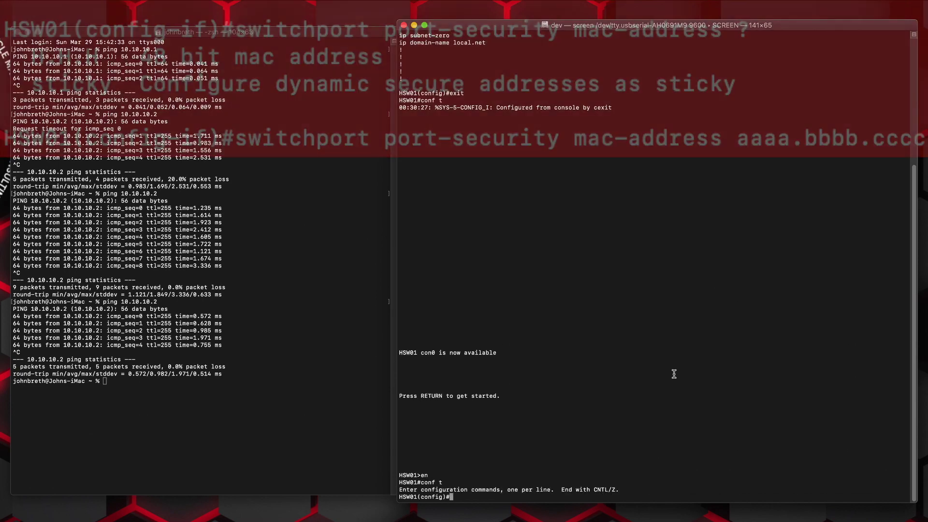
- Enable port security on interface fa1/0/1 with the switchport port-security command
text(int fa1/0/1)
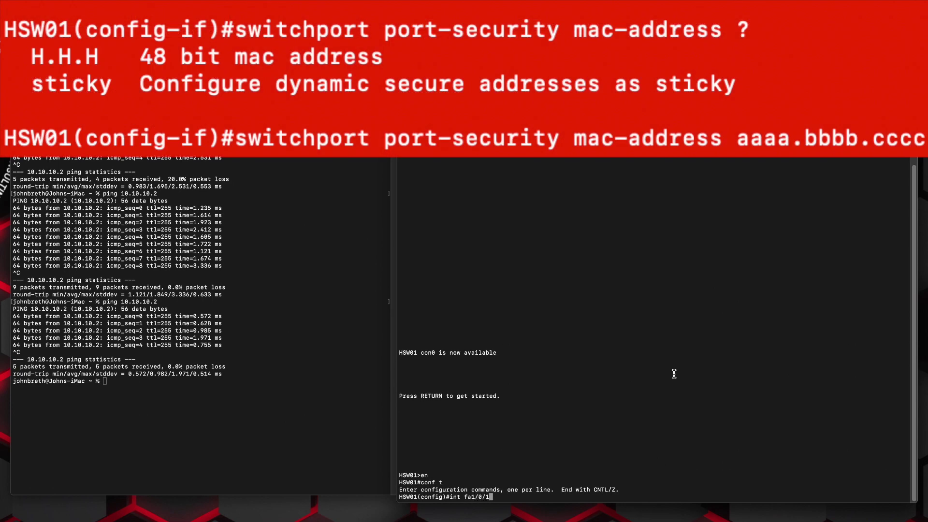
key(Return)
text(sw)
key(Tab)
text(port)
key(Tab)
key(Return)
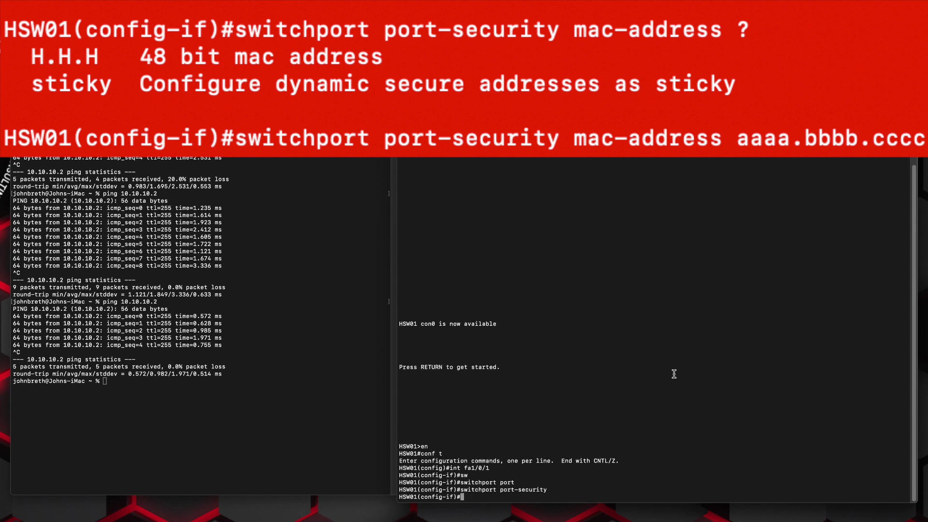
- Configure sticky MAC address learning for port security on fa1/0/1 with switchport port-security mac-address sticky
text(sw)
key(Tab)
text(port)
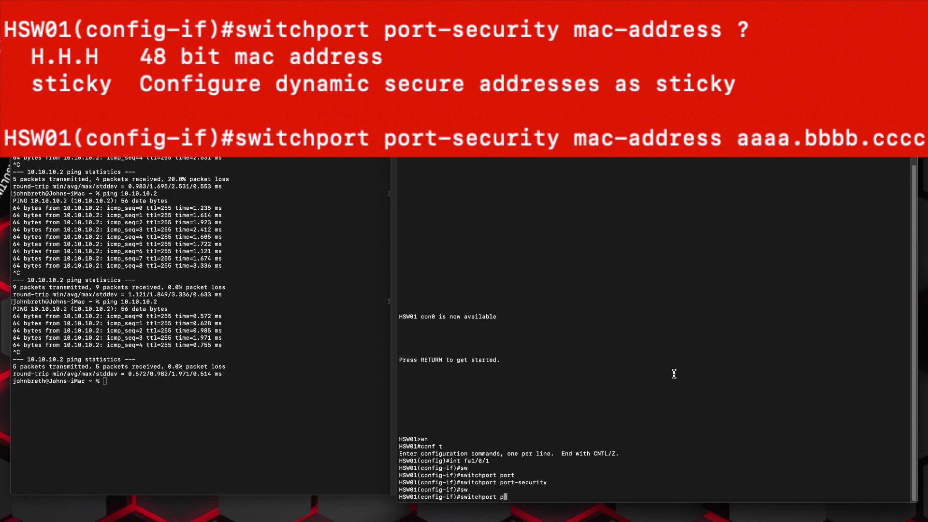
key(Tab)
text(mac)
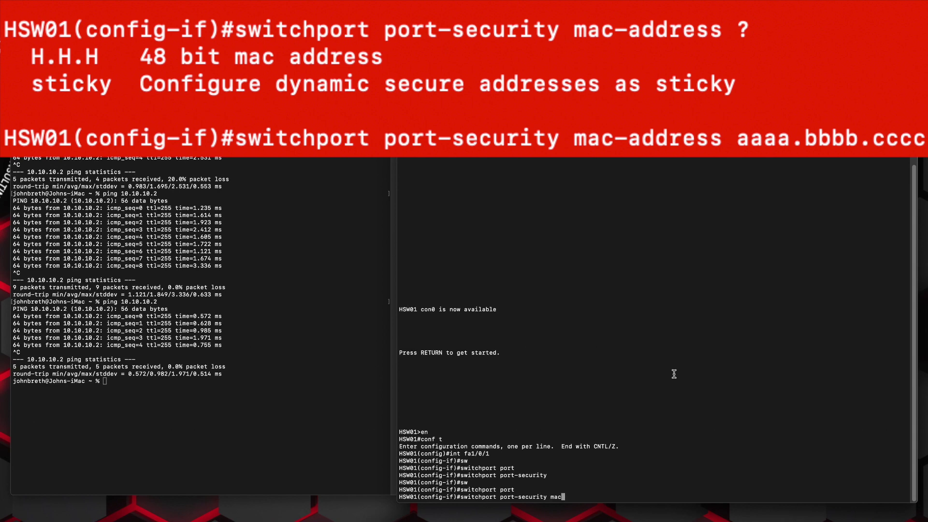
key(Tab)
text(stick)
key(Tab)
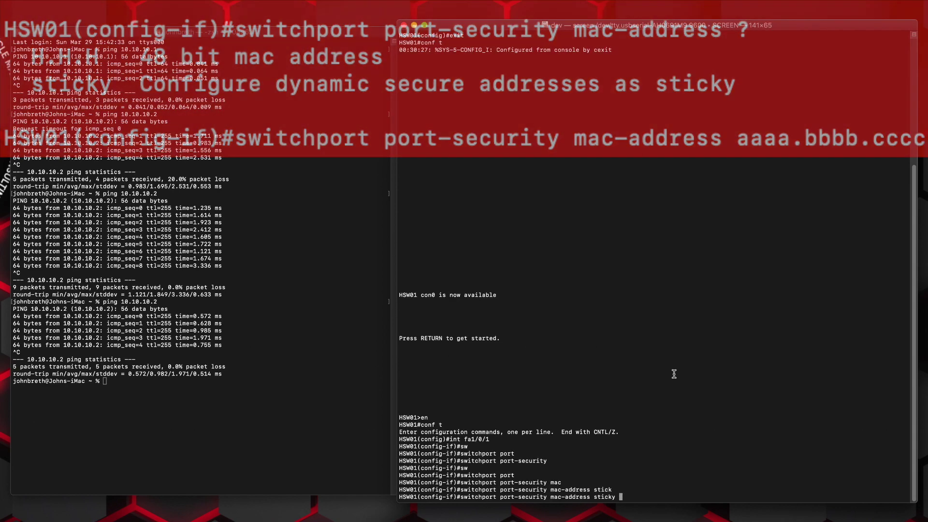
key(Return)
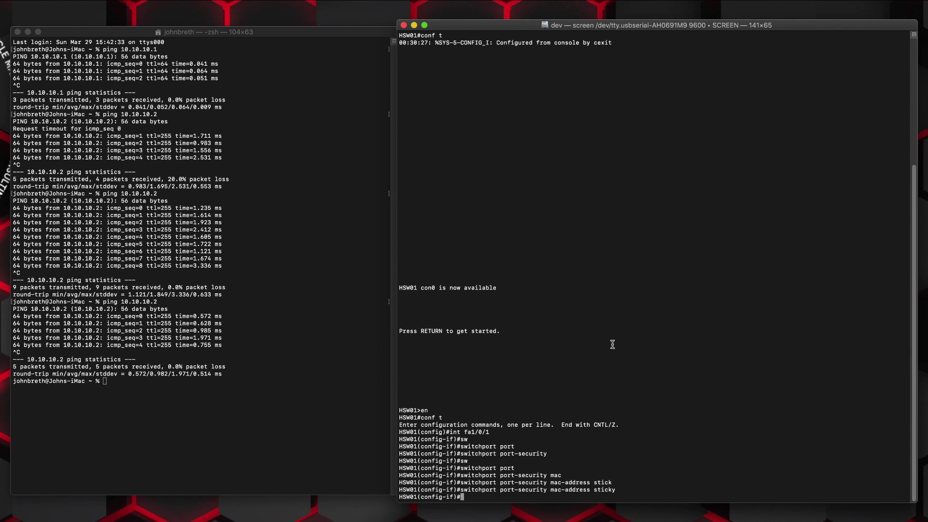
- Ping 10.10.10.2 from the local shell to test the secured port, stopping after a few replies
click(174, 410)
key(Up)
key(Return)
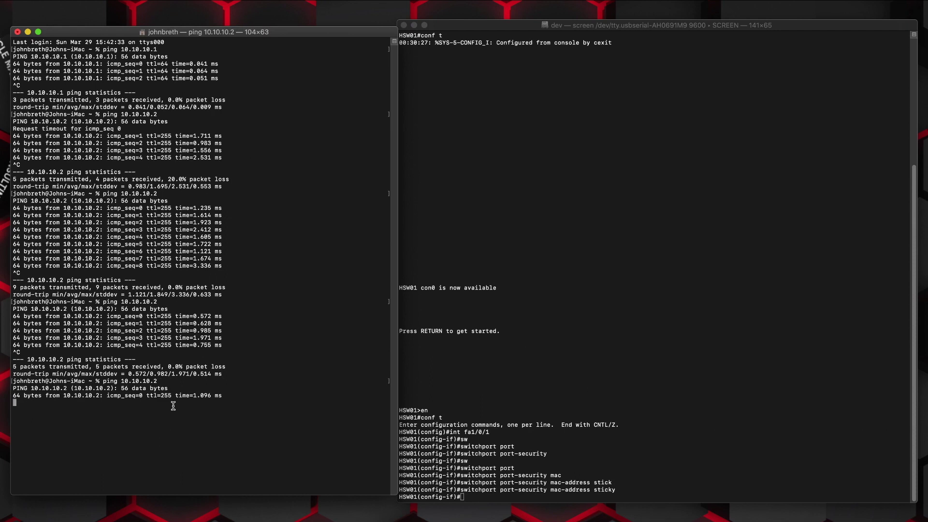
key(ctrl+c)
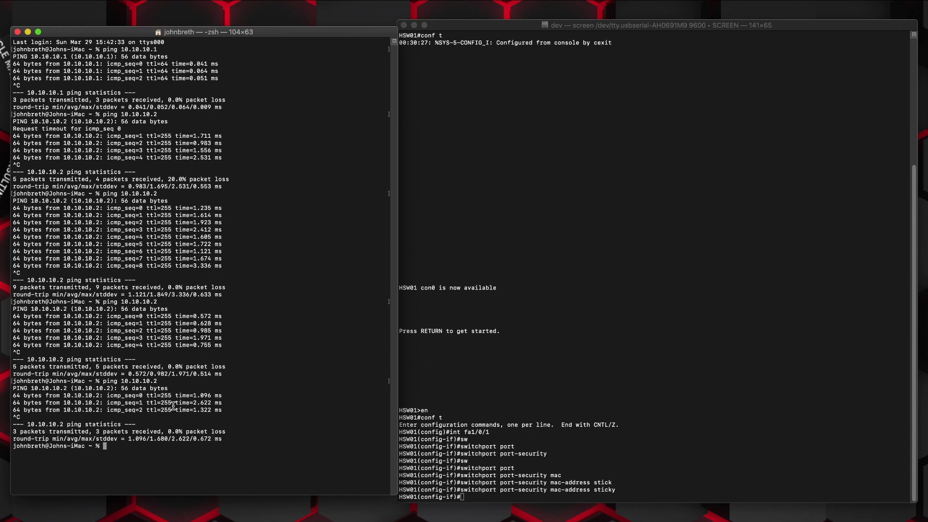
- Exit to privileged mode on the switch, run show port-security and examine the Fa1/0/1 entry
click(554, 467)
text(exit)
key(Return)
text(exit)
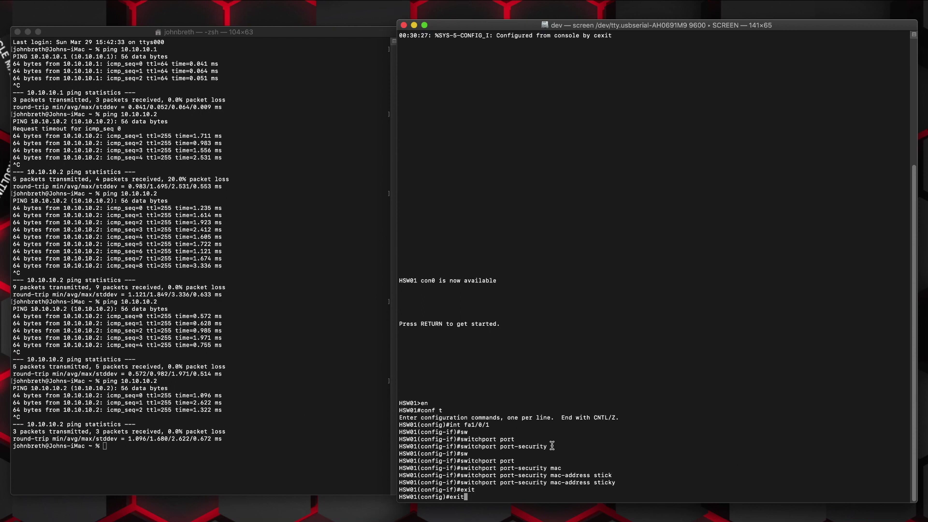
key(Return)
text(show port-security)
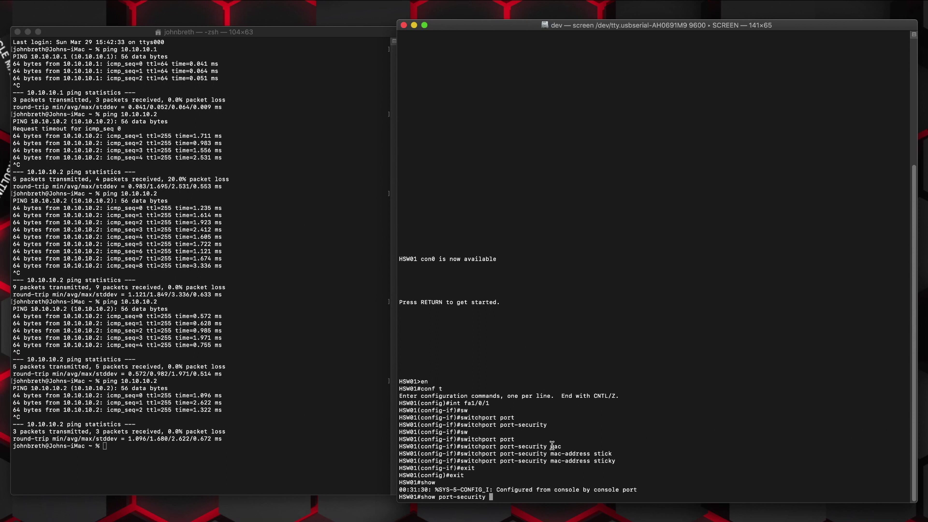
key(Return)
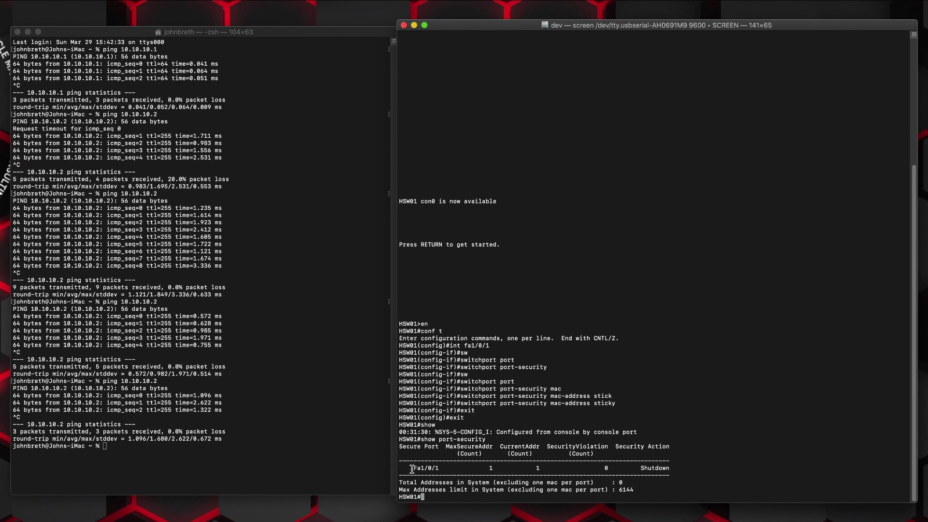
drag(412, 468, 439, 468)
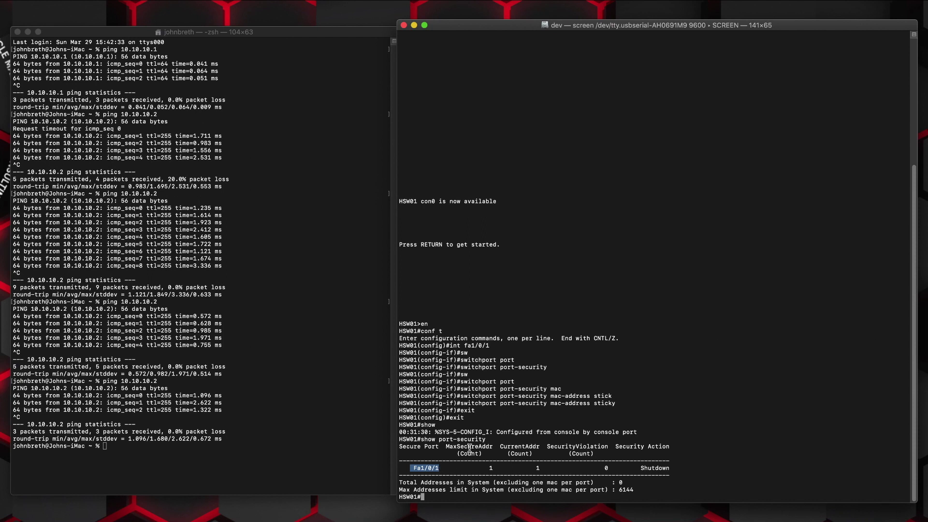
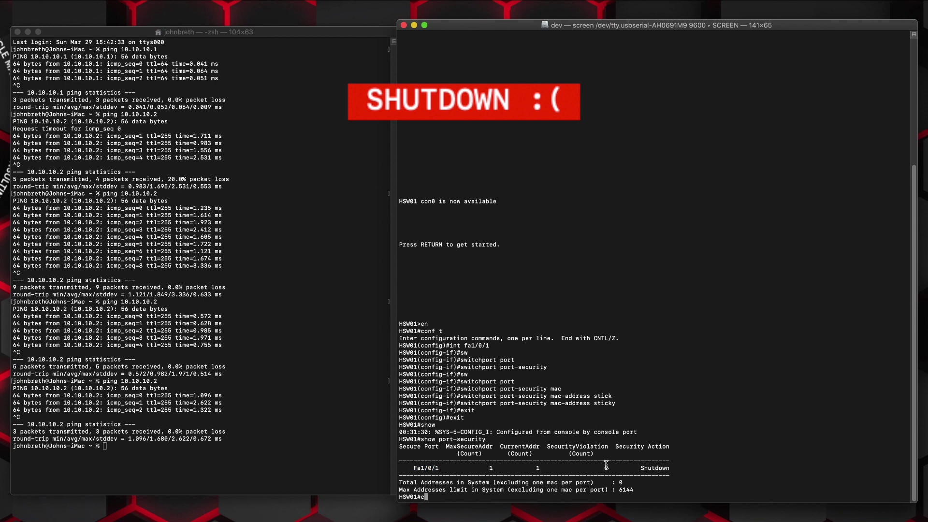
- Enter global configuration mode on the switch with conf t and select interface fa1/0/1
key(Return)
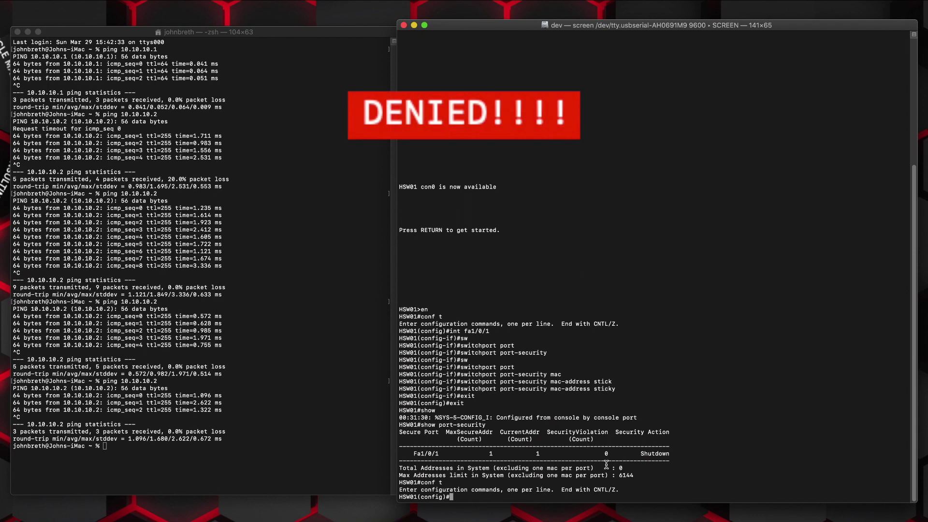
text(int )
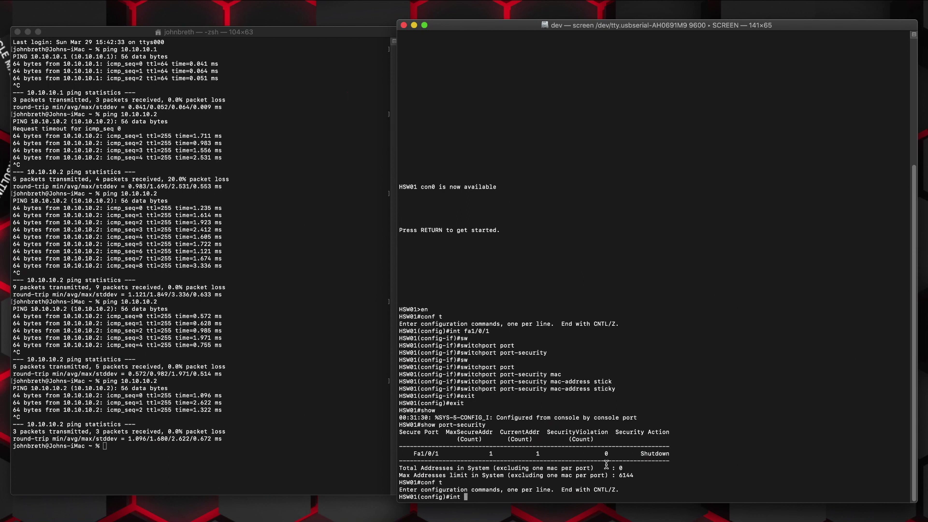
text(fa)
key(BackSpace)
text(1/0/1)
key(Return)
- Set the port security violation mode of fa1/0/1 to restrict with switchport port-security violation restrict
text(sw)
key(Tab)
text(port)
key(Tab)
text(port-s)
key(Tab)
text(vi)
key(Tab)
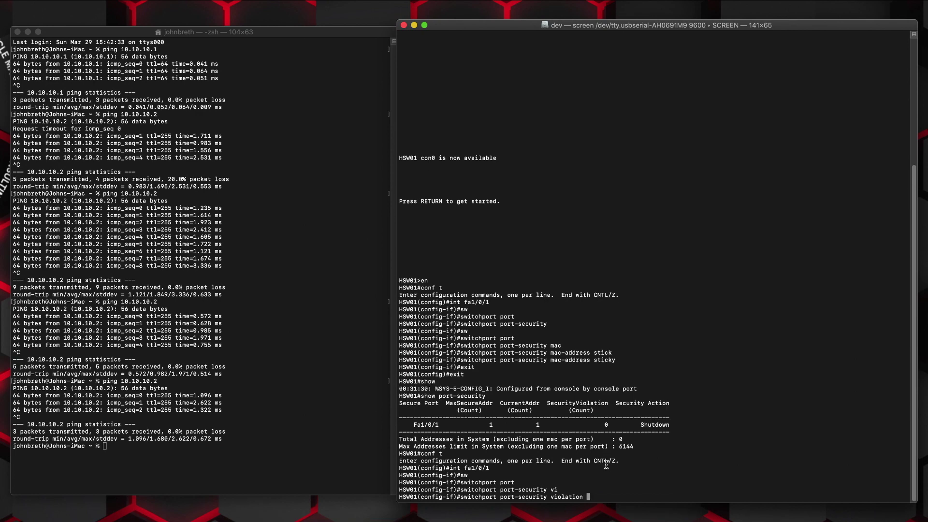
text(restr)
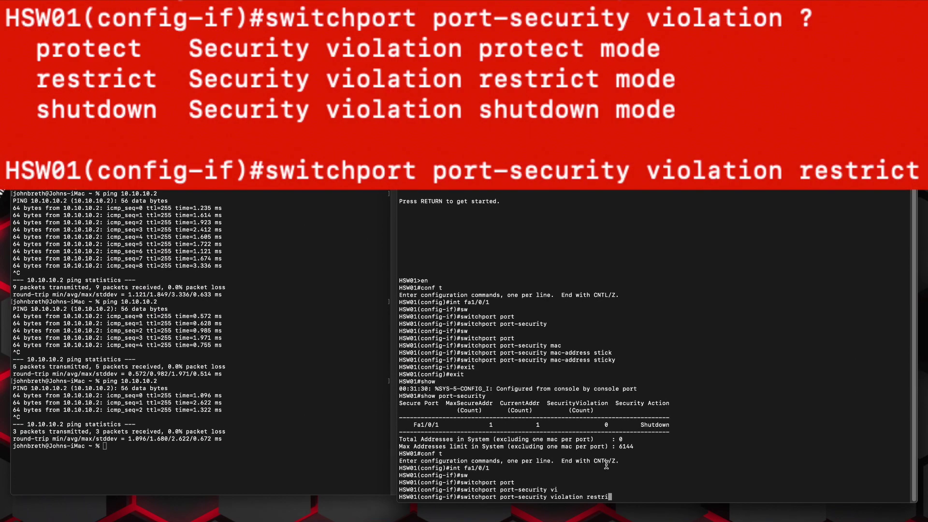
text(i)
key(Tab)
key(Return)
- Run do show port-security from interface configuration mode and check the security action for Fa1/0/1
text(do show port-se)
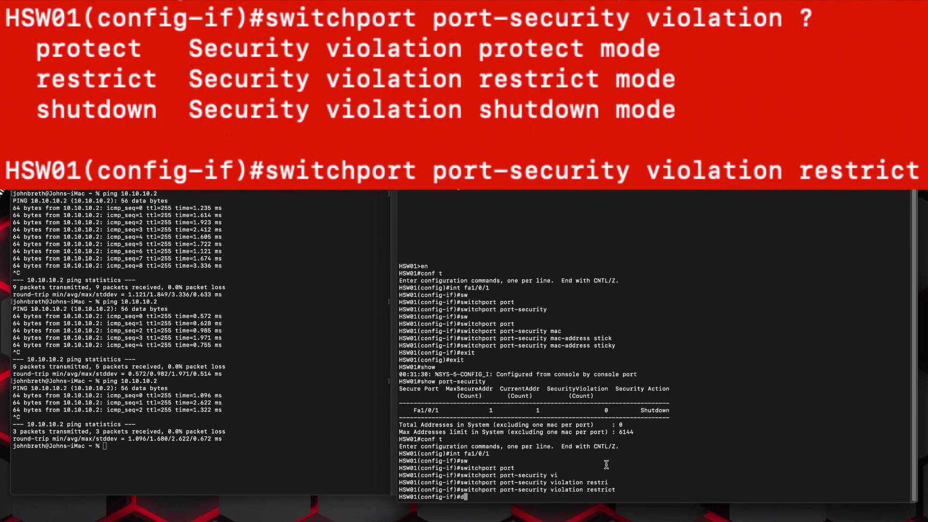
text(curity)
key(Return)
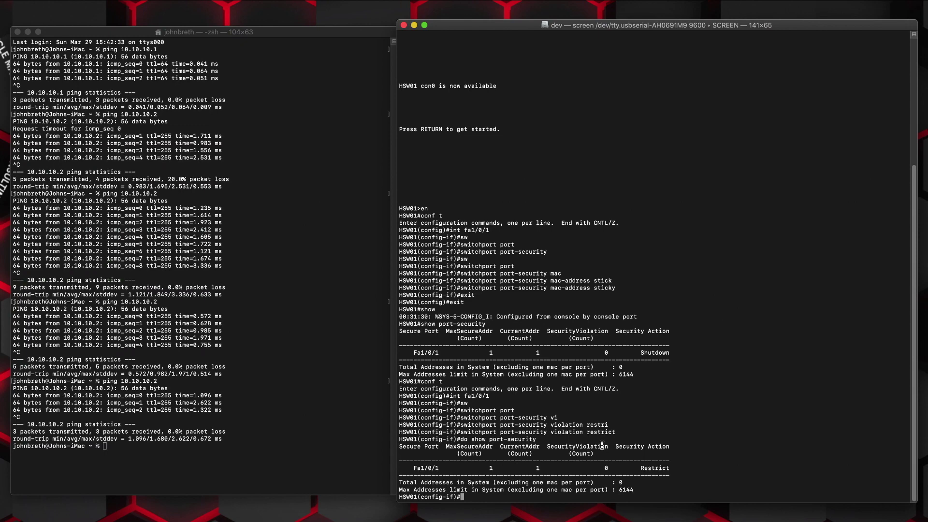
- Display the running configuration up to the FastEthernet1/0/1 section and check the ongoing ping to 10.10.10.2 in the local shell
text(do show run)
key(Return)
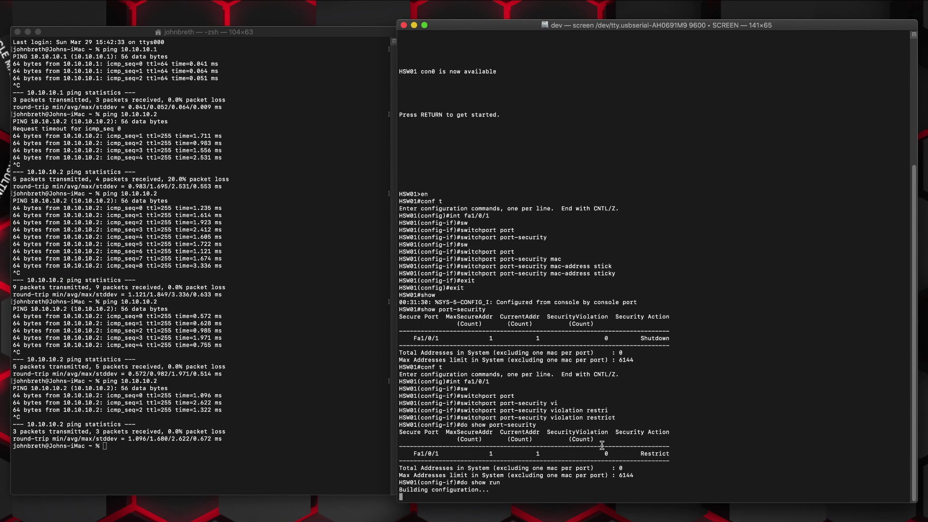
key(space)
key(space)
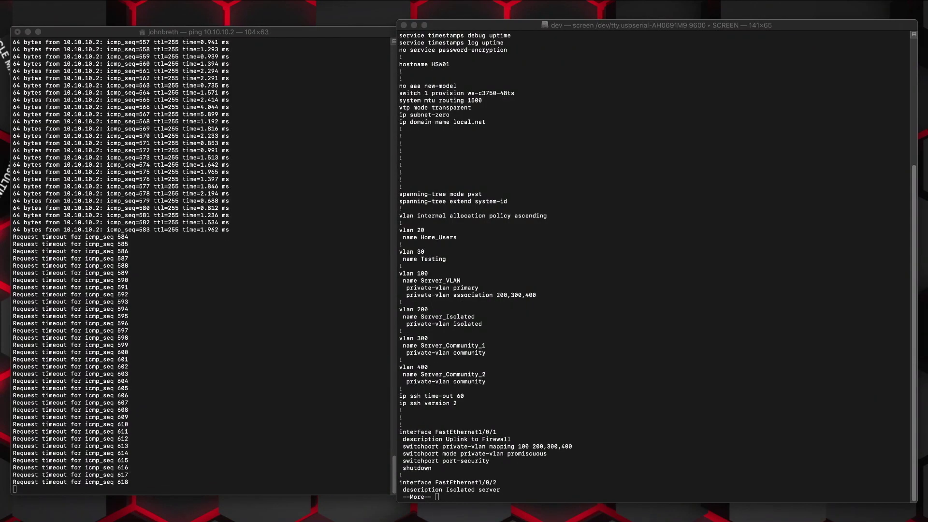
click(265, 397)
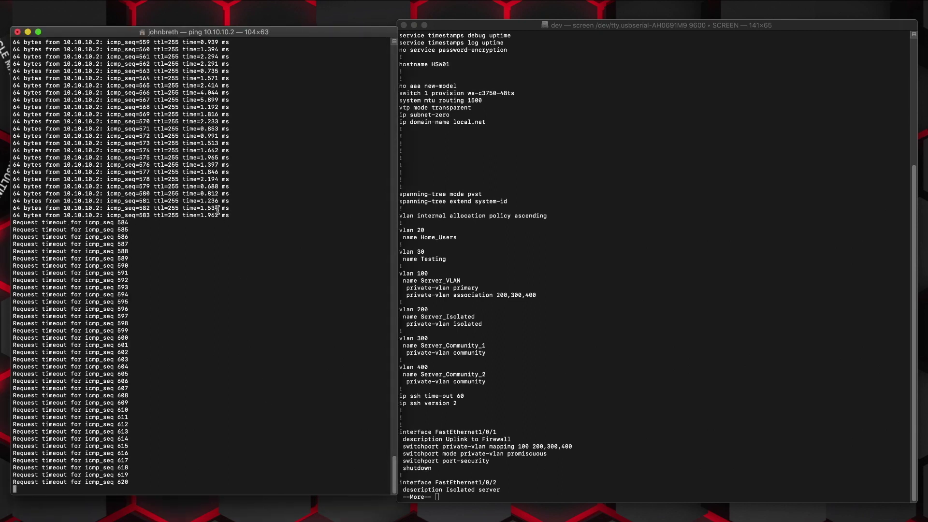
click(564, 351)
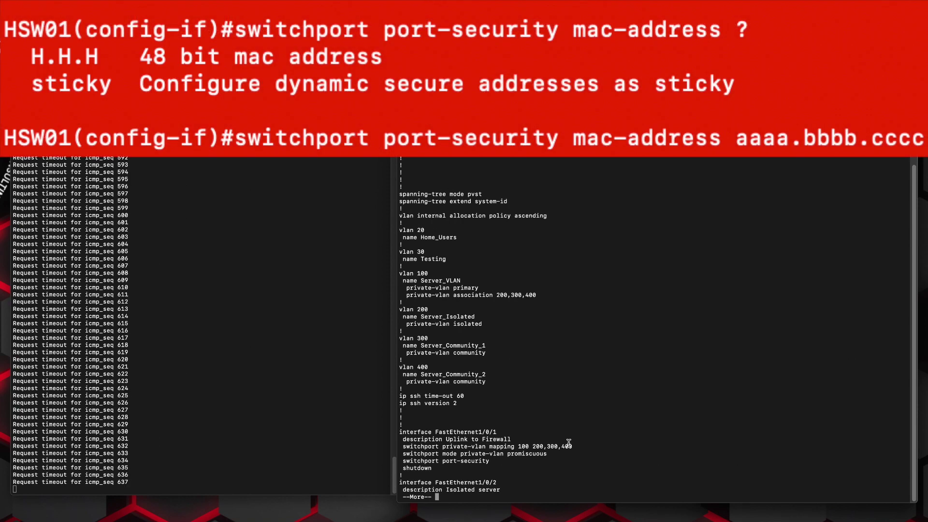
- Leave the configuration listing and enable port security on fa1/0/1 with switchport port-security
text(qs)
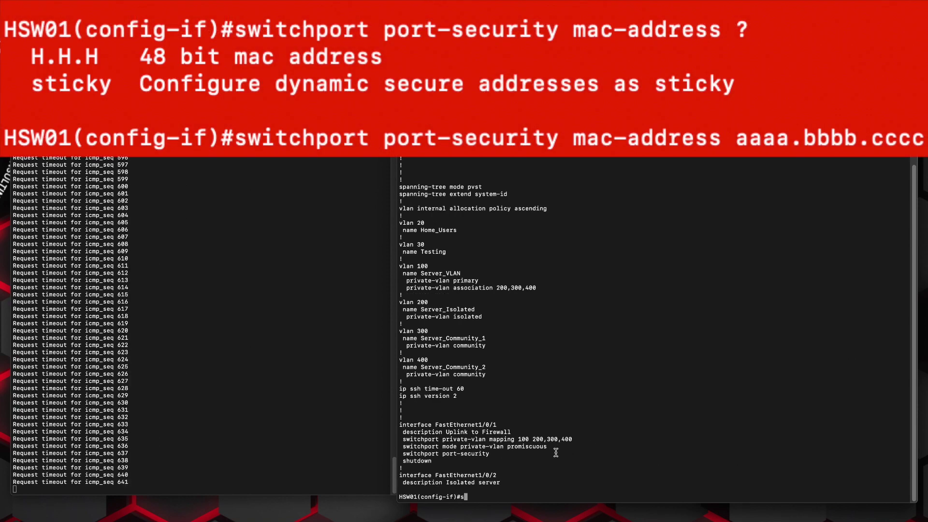
text(w)
key(Tab)
text(port)
key(Tab)
key(Return)
- Assign the static secure MAC address a860.b60c.aabd to fa1/0/1 with switchport port-security mac-address
text(sw)
key(Tab)
text(port)
key(Tab)
text(mac)
key(Tab)
right_click(597, 495)
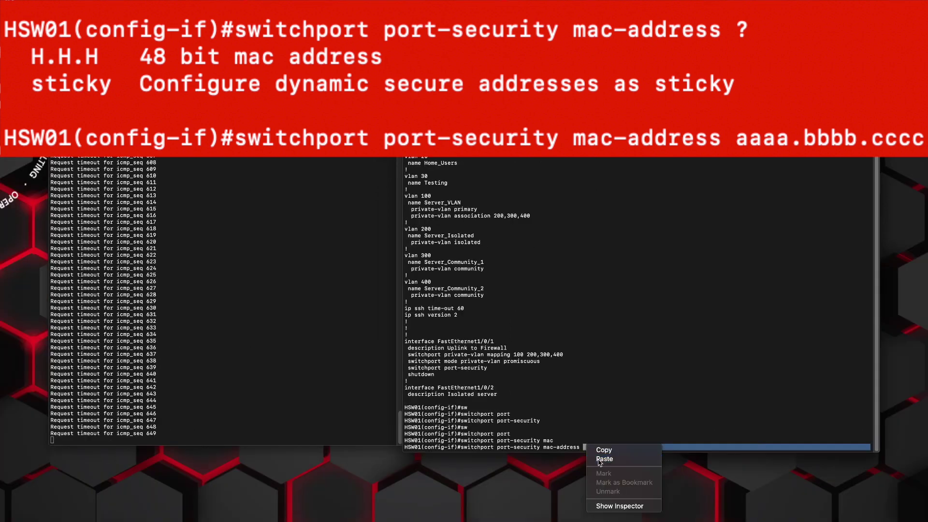
click(604, 459)
key(Return)
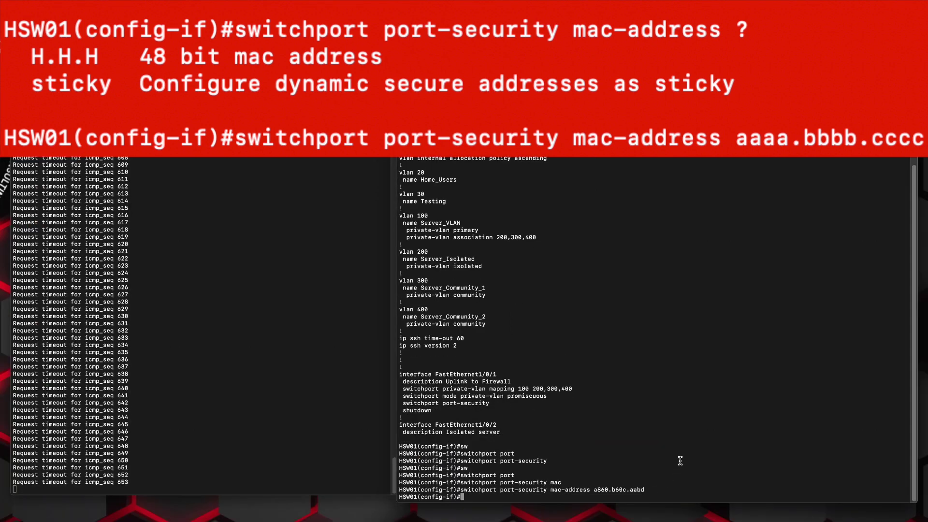
- Bring interface fa1/0/1 up with no shut and return to the configuration prompt
text(no shut)
key(Return)
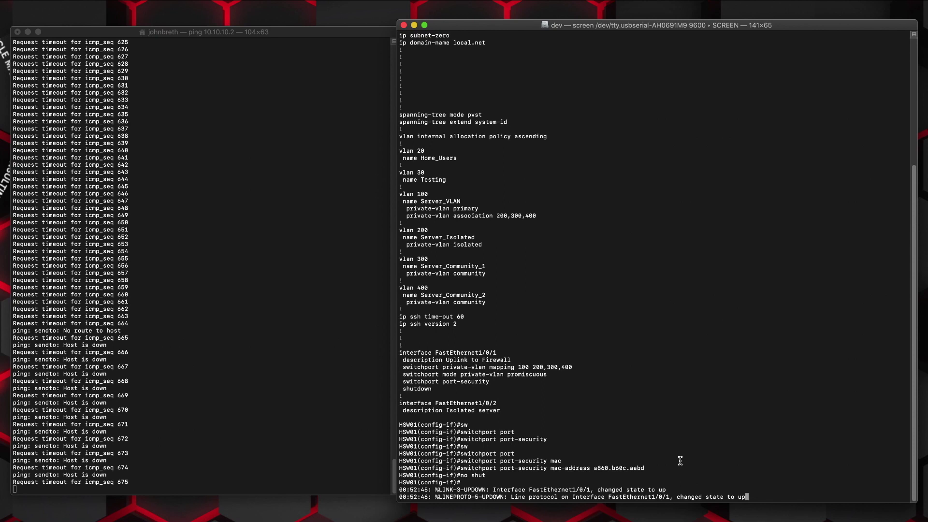
key(Return)
- Try to display the port security status with do run show port-security
text(run)
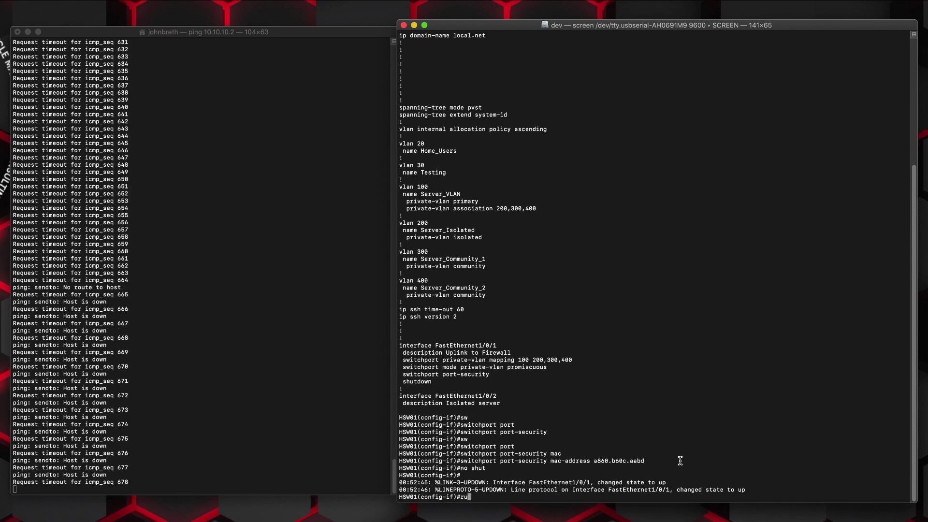
key(BackSpace)
key(BackSpace)
key(BackSpace)
text(do run show)
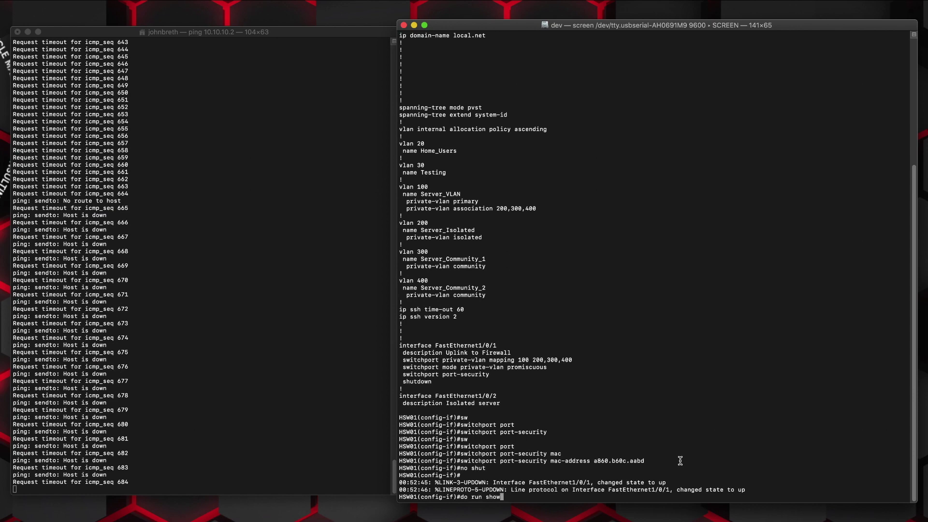
text( port-security)
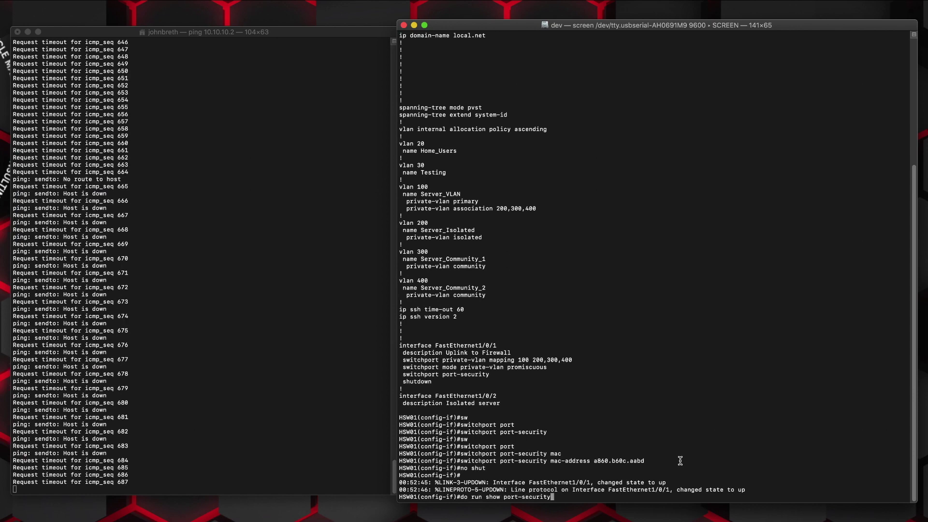
key(Return)
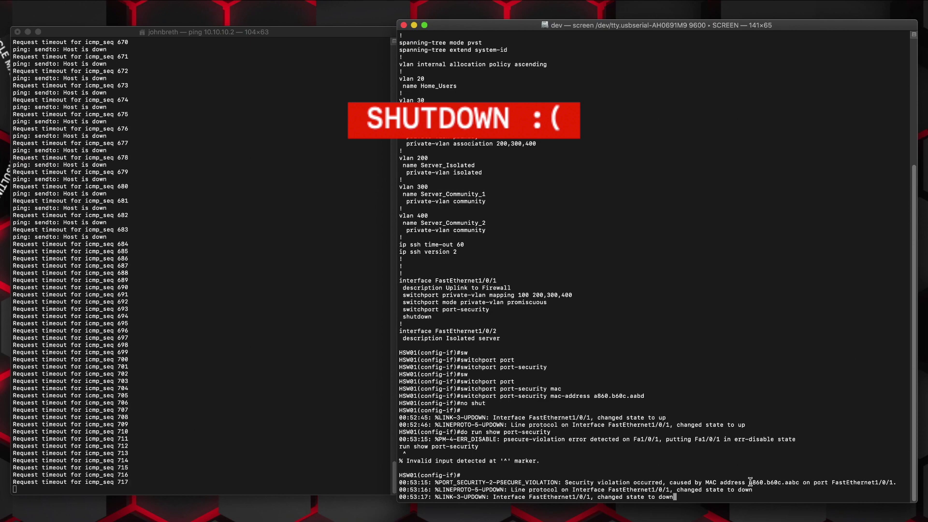
- Exit to privileged mode and run show port-security to examine the violation count and action for Fa1/0/1
text(exit)
key(Return)
text(exit)
key(Return)
text(show port)
key(Tab)
key(Return)
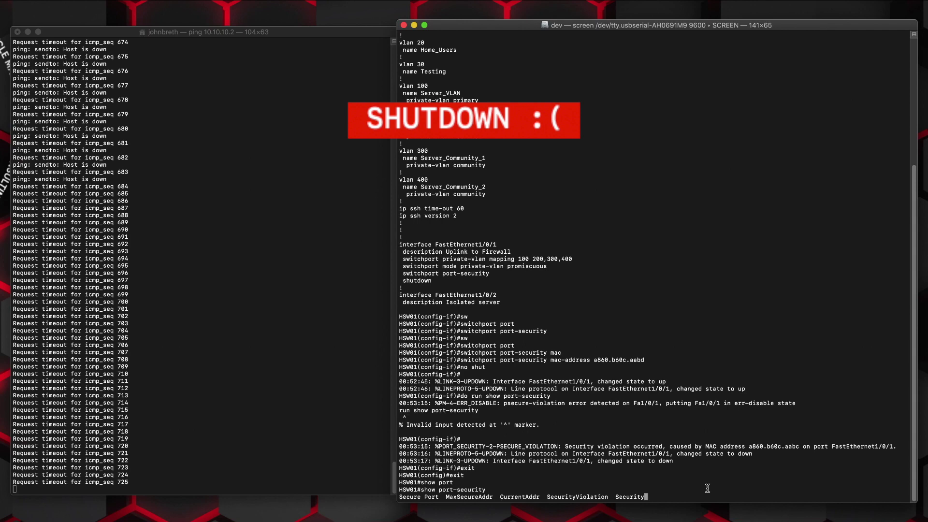
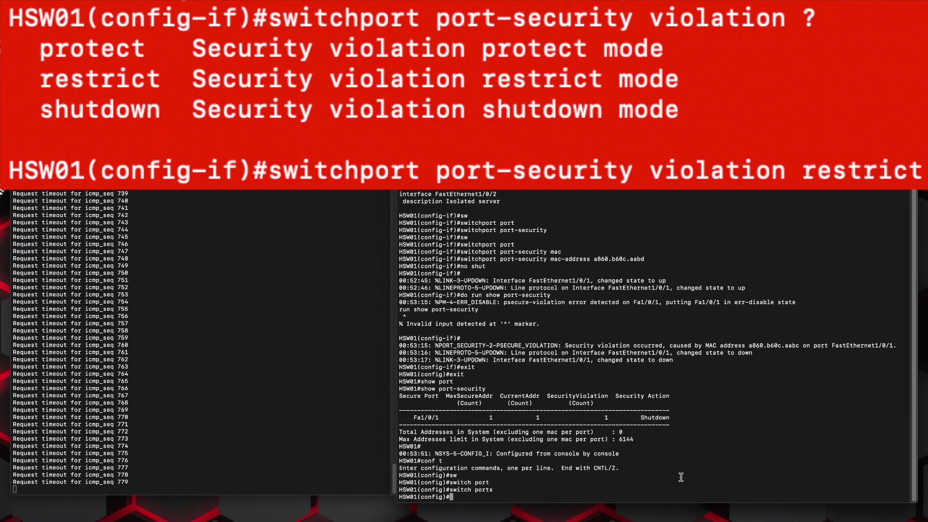
- Select interface fa1/0/1 and set its violation mode with switchport port-security violation restrict
text(int fa1/0/1)
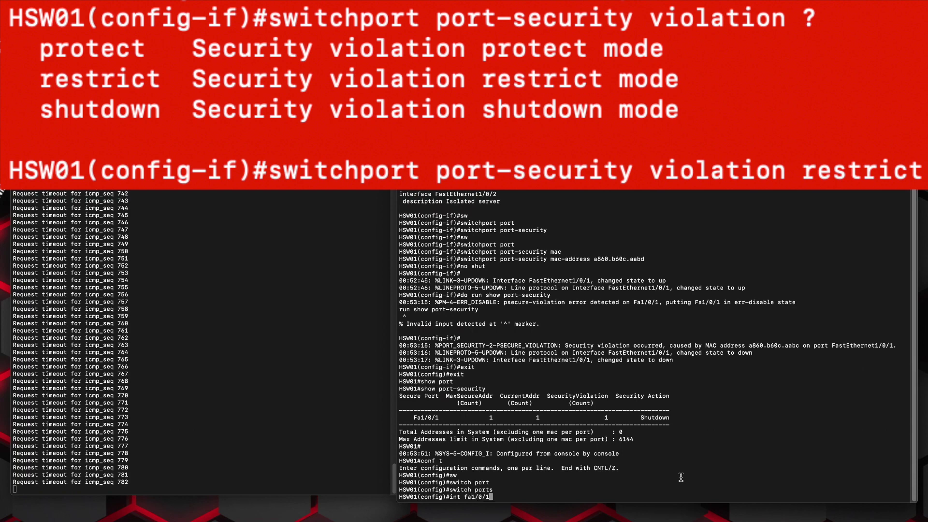
key(Return)
text(sw)
key(Tab)
text(po)
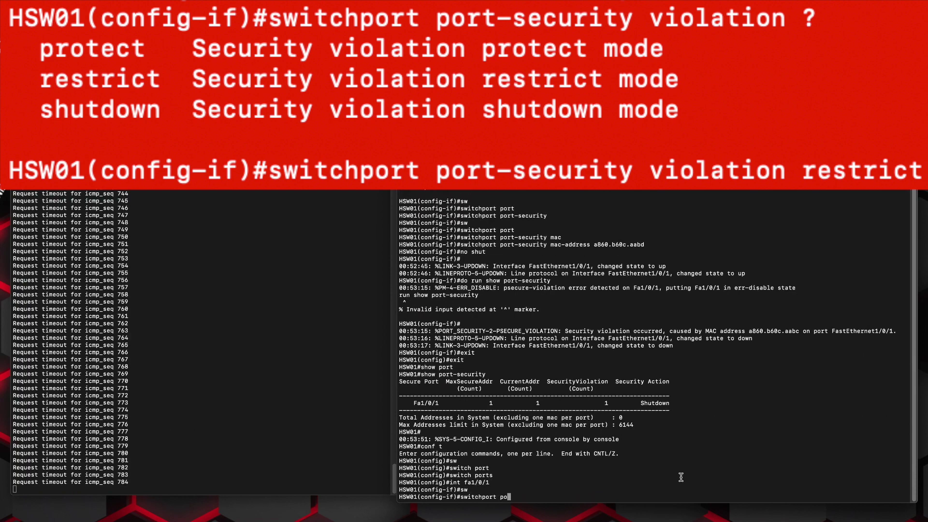
text(rt)
key(Tab)
text(vio)
key(Tab)
text(res)
key(Tab)
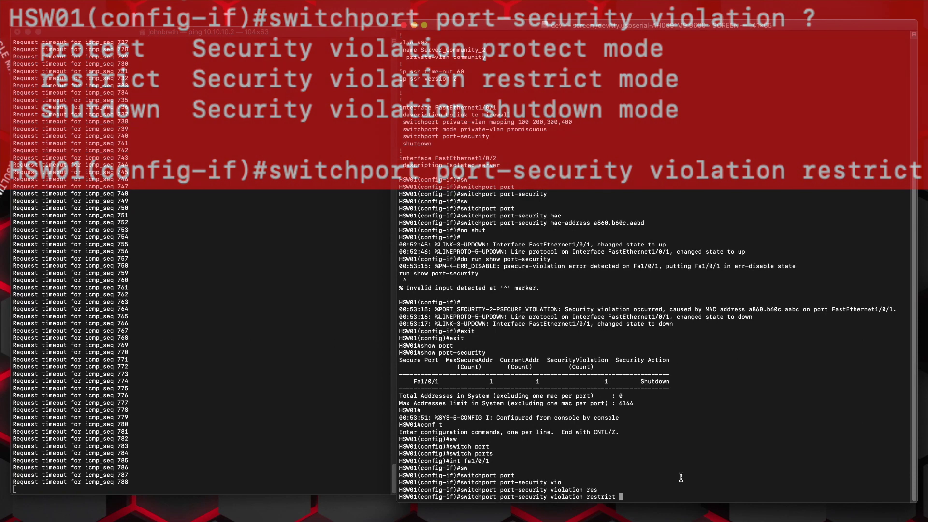
key(Return)
- Issue no shut on fa1/0/1 and check the port's state with do show int status
text(no shut)
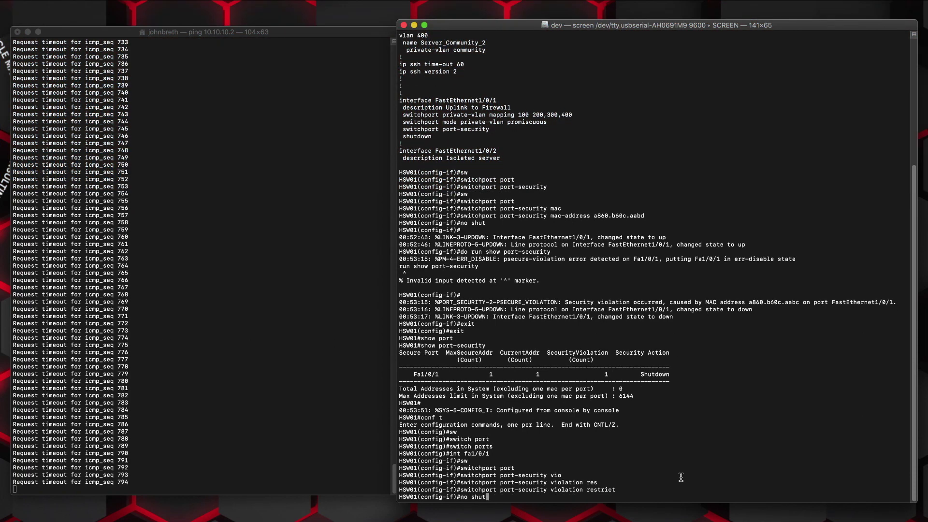
key(Return)
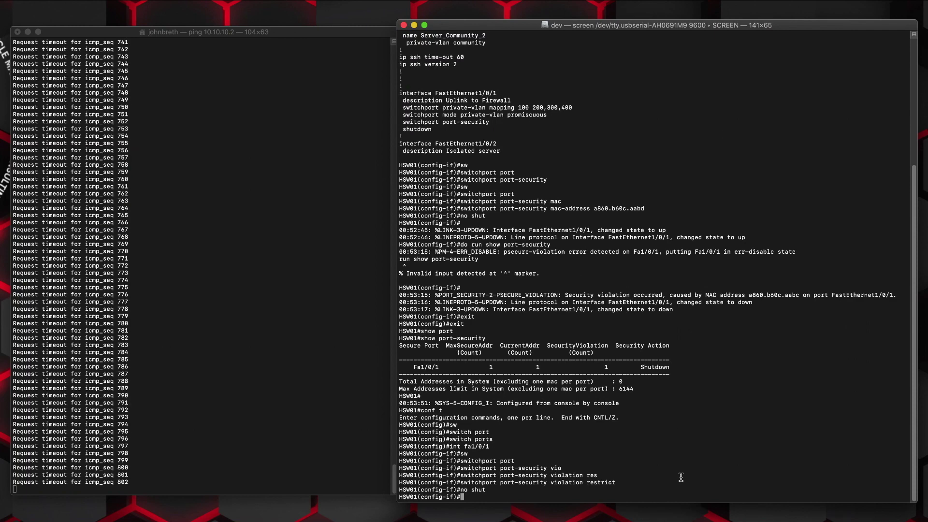
text(do show int status)
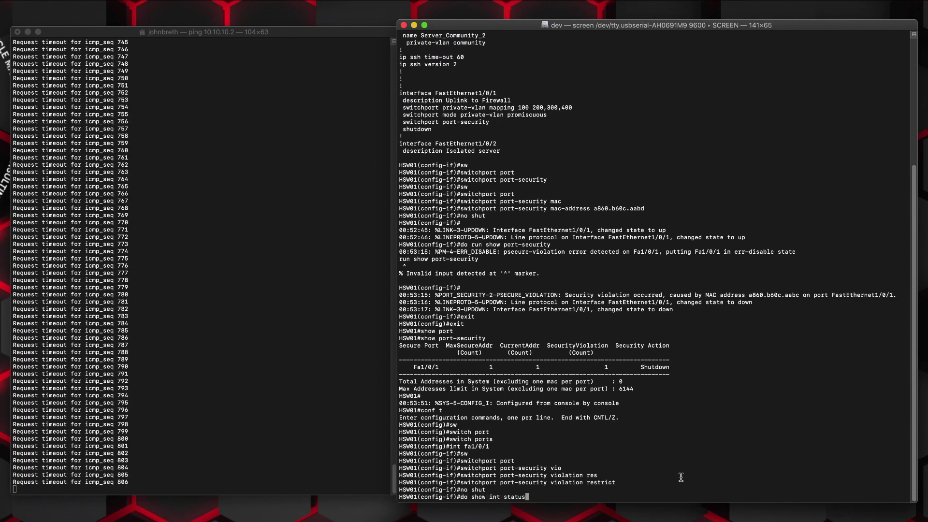
key(Return)
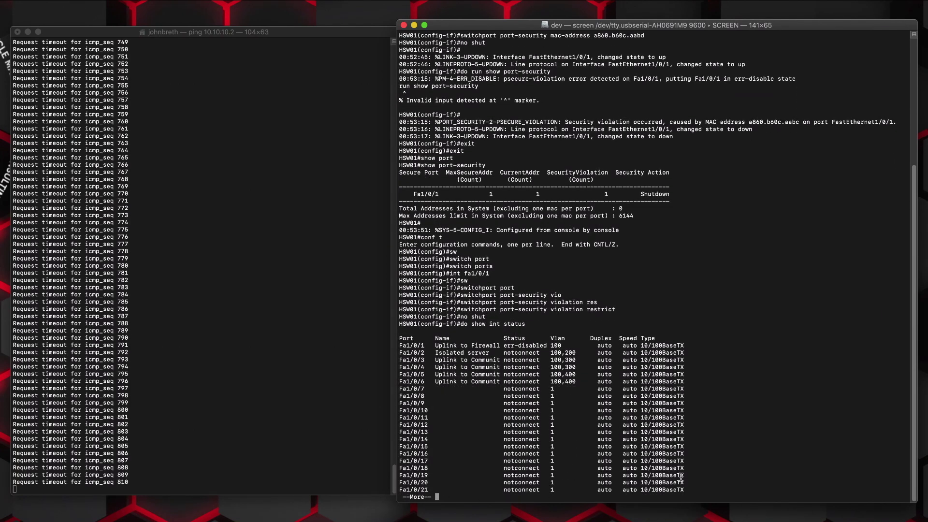
key(space)
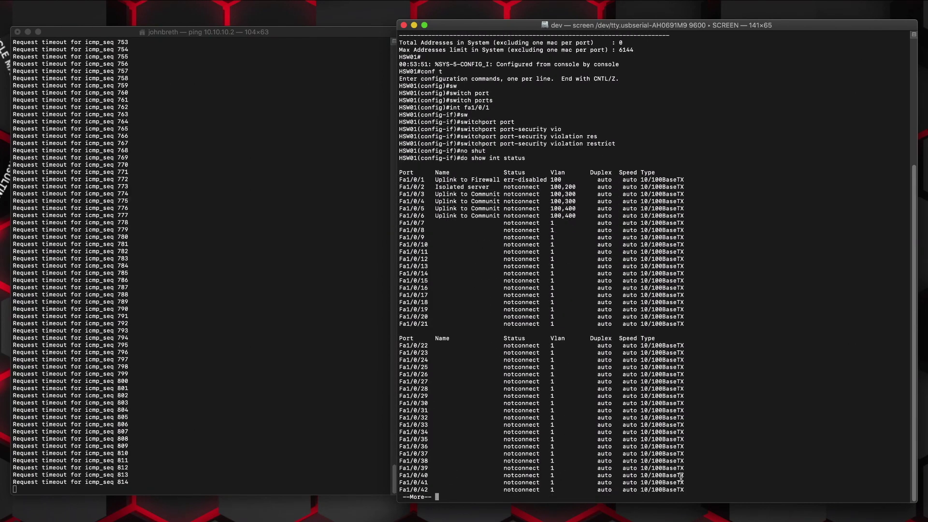
- Leave the status listing and reset interface fa1/0/1 by issuing shut followed by no shut
text(qshut)
key(Return)
text(no sh)
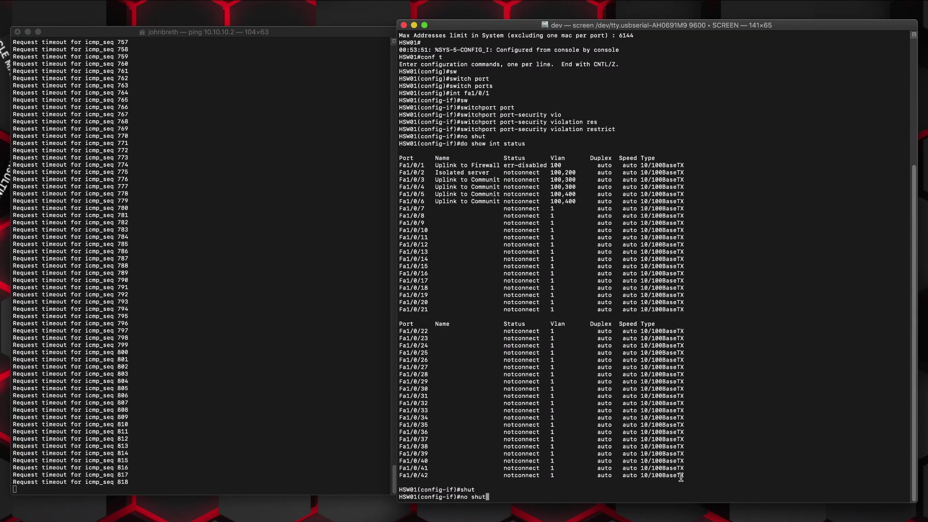
text(ut)
key(Return)
- Run do show int status twice, page through the port list to check Fa1/0/1, and leave the listing
text(do show )
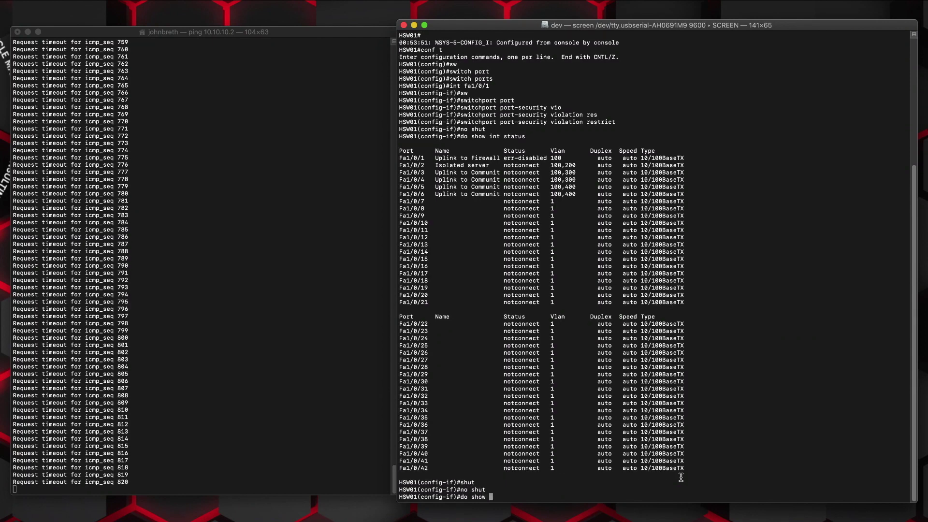
text(int status)
key(Return)
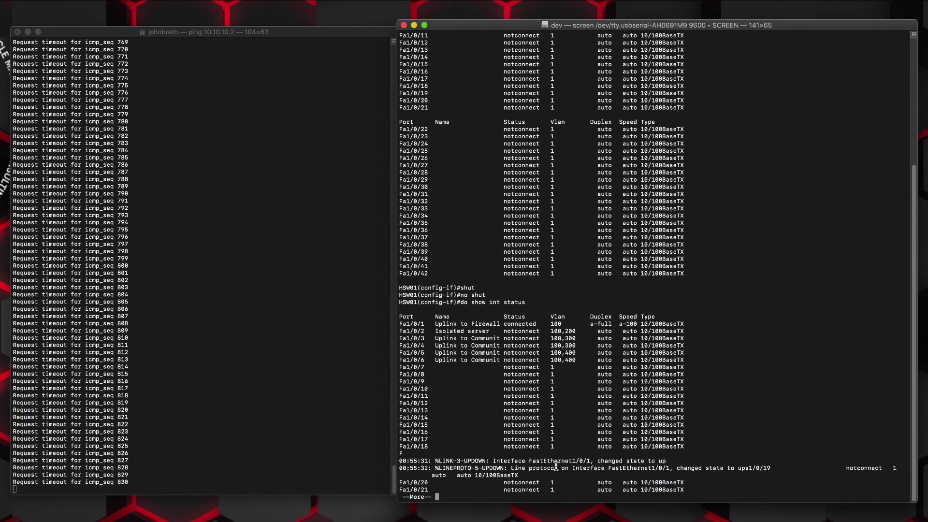
key(space)
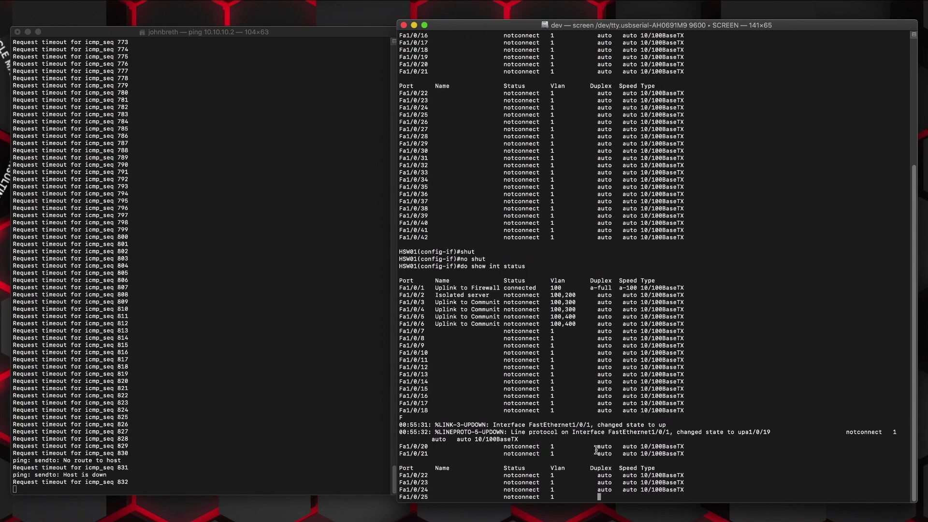
key(Up)
key(Return)
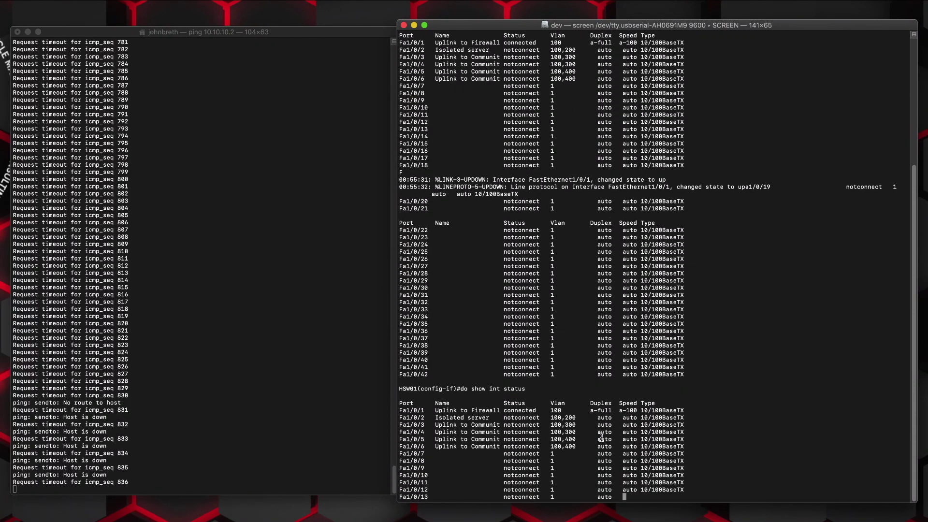
key(space)
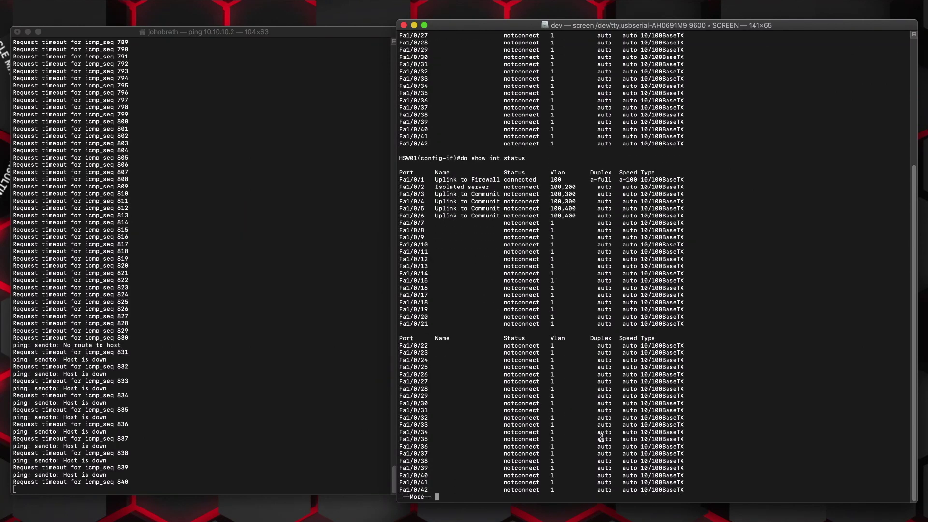
text(q)
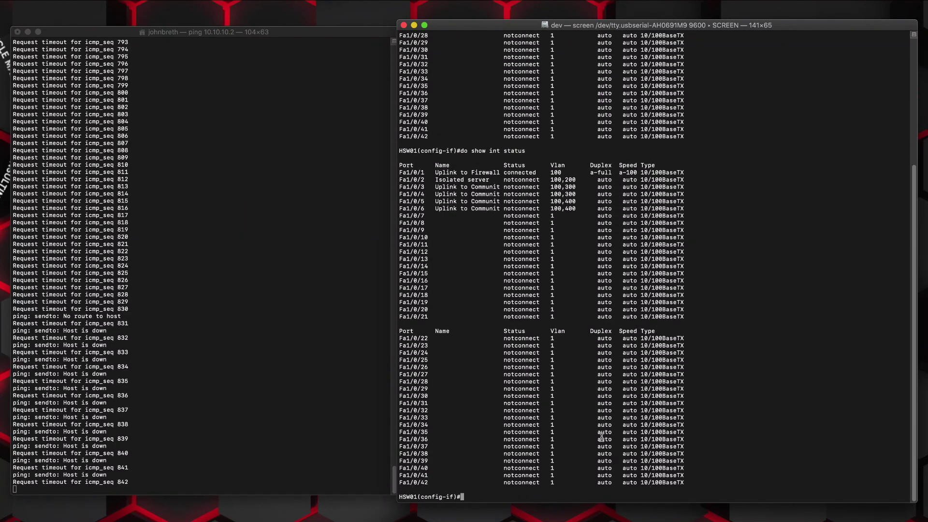
- Exit to privileged mode and run show port-security twice to check the violation count on Fa1/0/1
text(exit)
key(Return)
text(e)
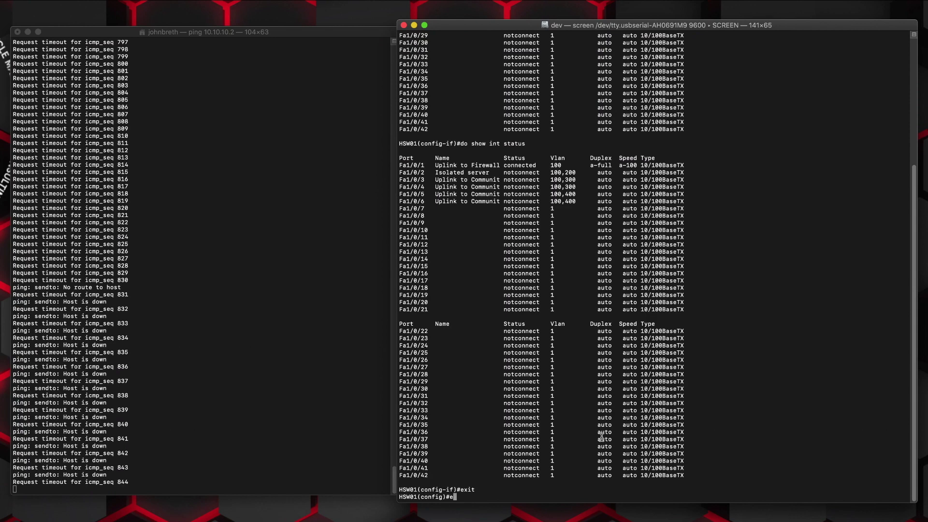
text(xit)
key(Return)
text(show port-security)
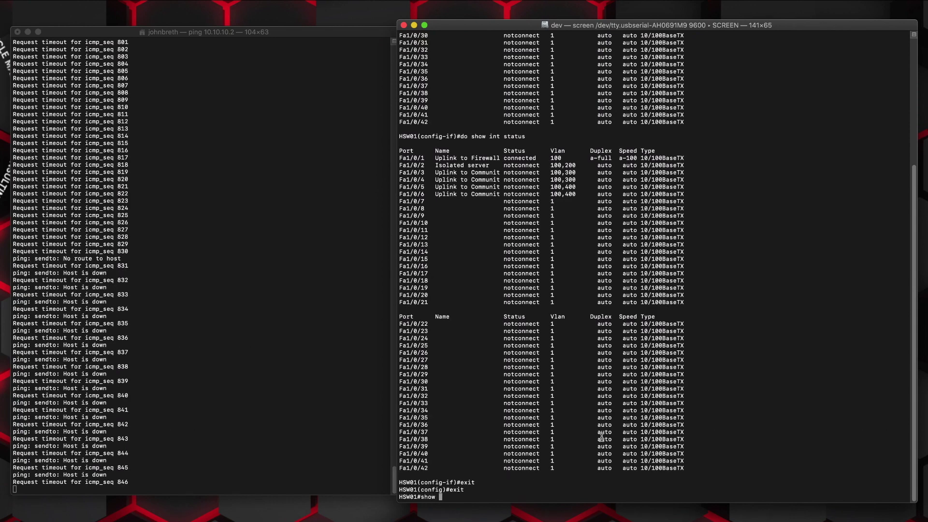
key(Return)
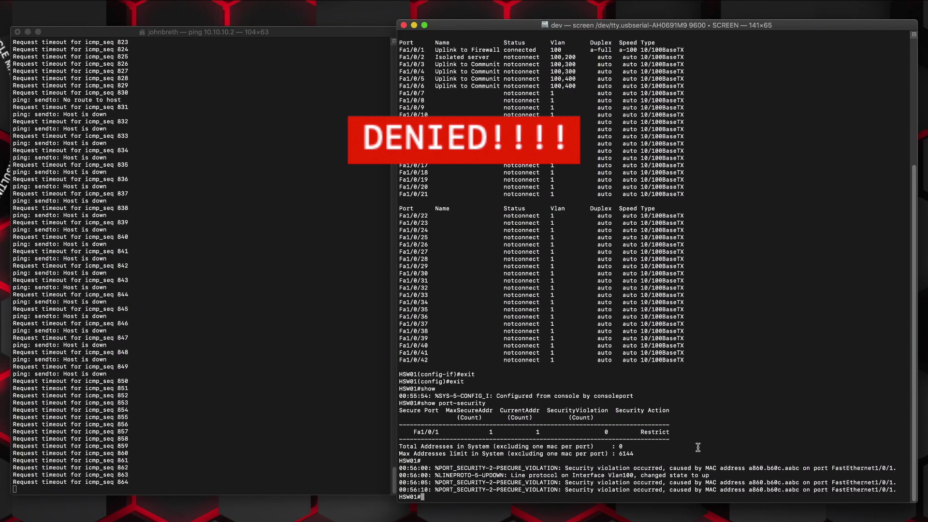
key(Up)
key(Return)
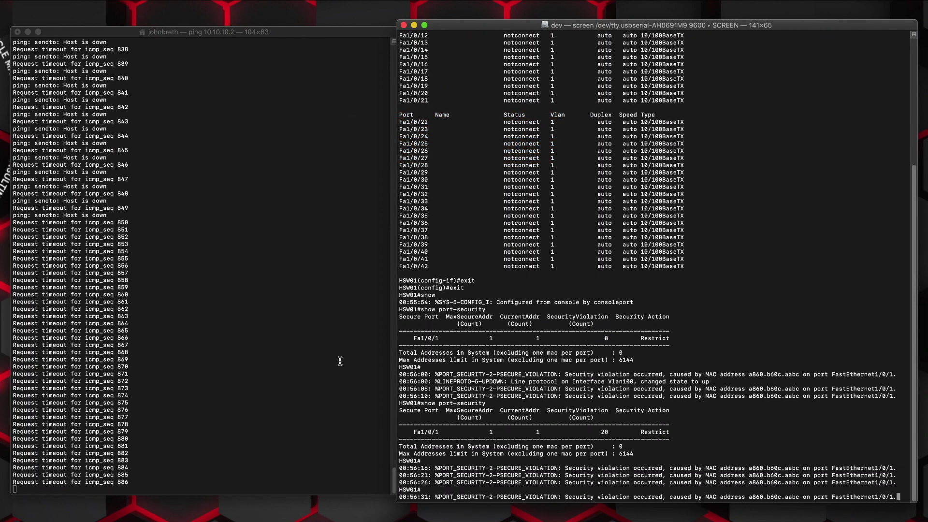
- Stop the running ping to 10.10.10.2 in the Mac terminal and return to a clean prompt on the switch console
click(318, 384)
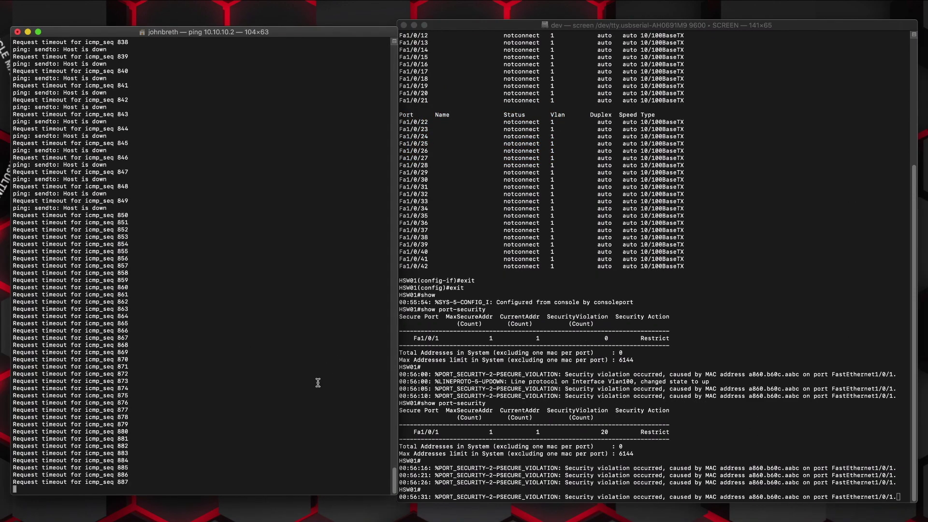
key(ctrl+c)
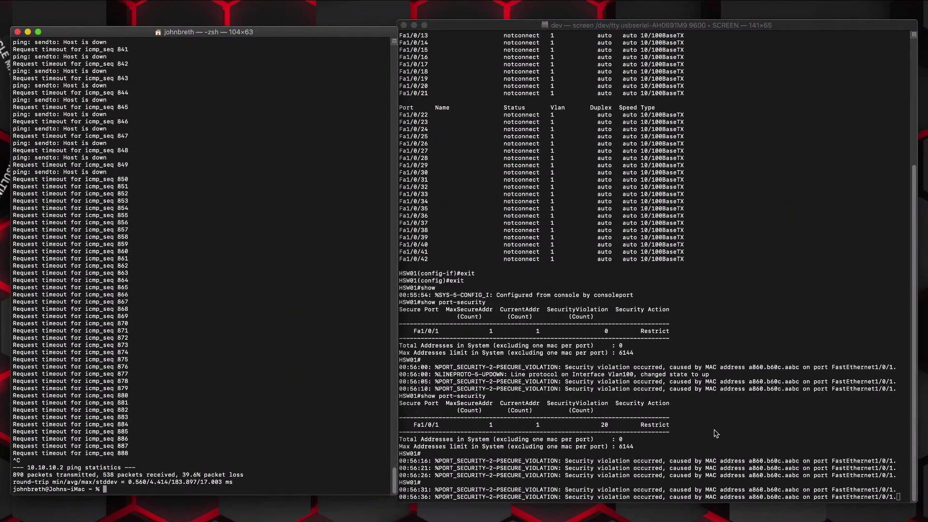
click(778, 440)
key(Return)
key(Return)
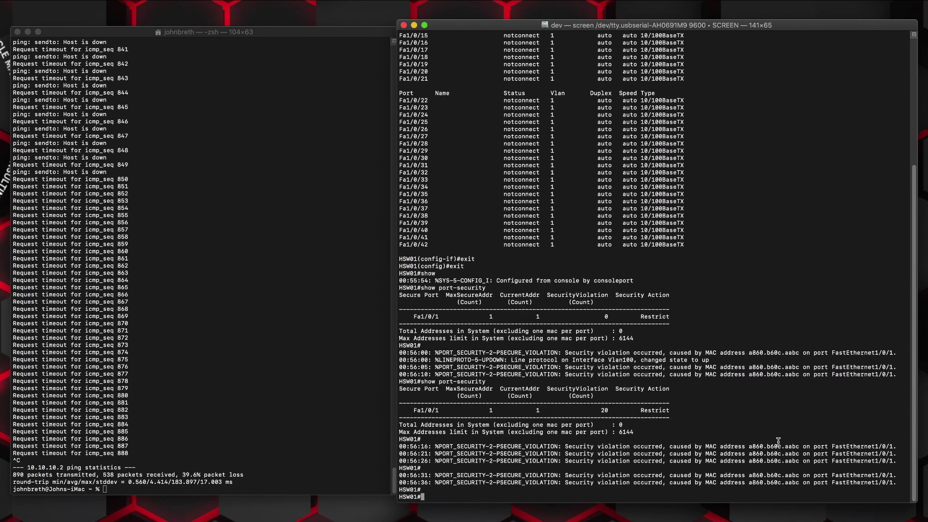
key(Return)
- Run show mac address-table on the switch to inspect the MAC entries for Fa1/0/1
text(show )
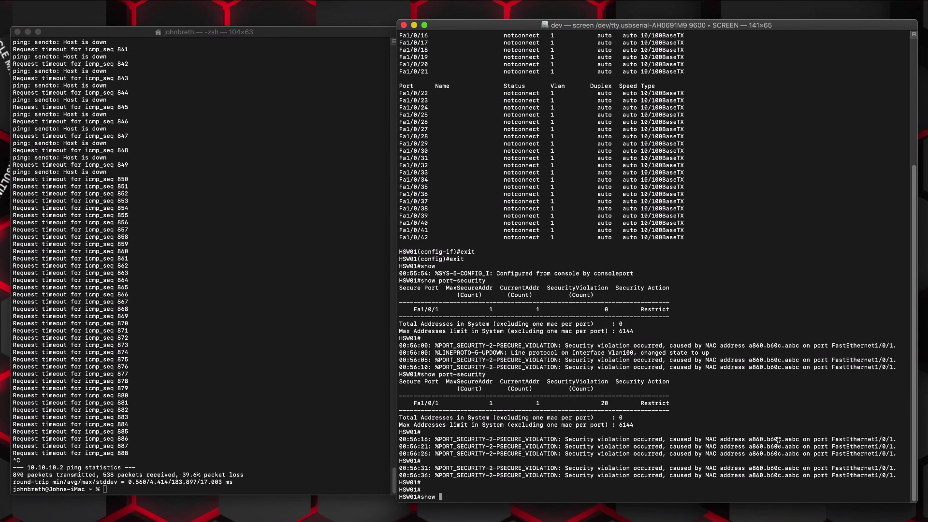
text(mac add)
key(Tab)
key(Return)
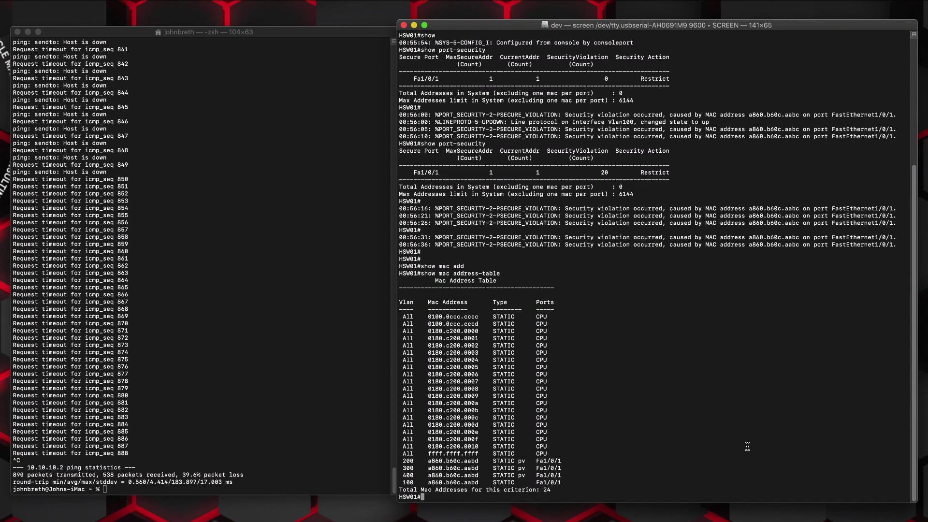
- Check the options of the clear port-security command and remove all secure MAC addresses with clear port-security all
text(clear port)
key(Tab)
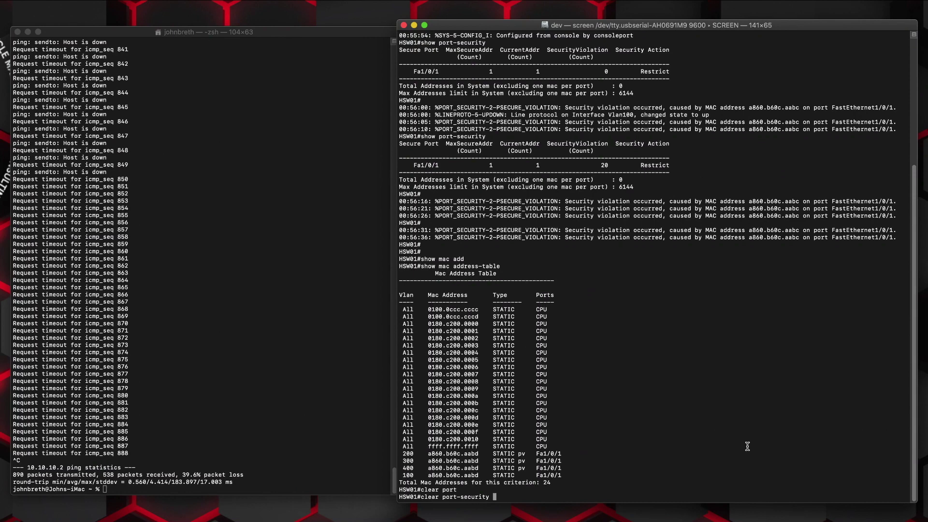
text(?)
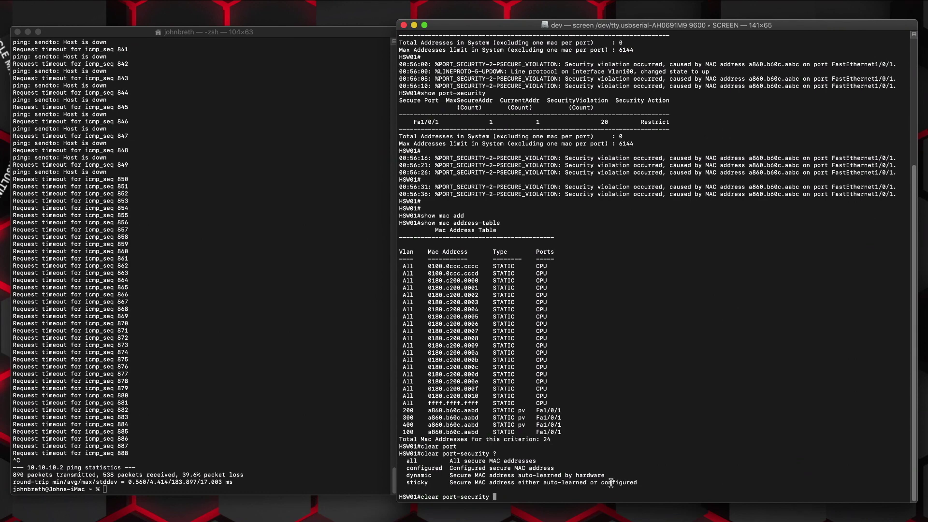
text(all ?)
key(Return)
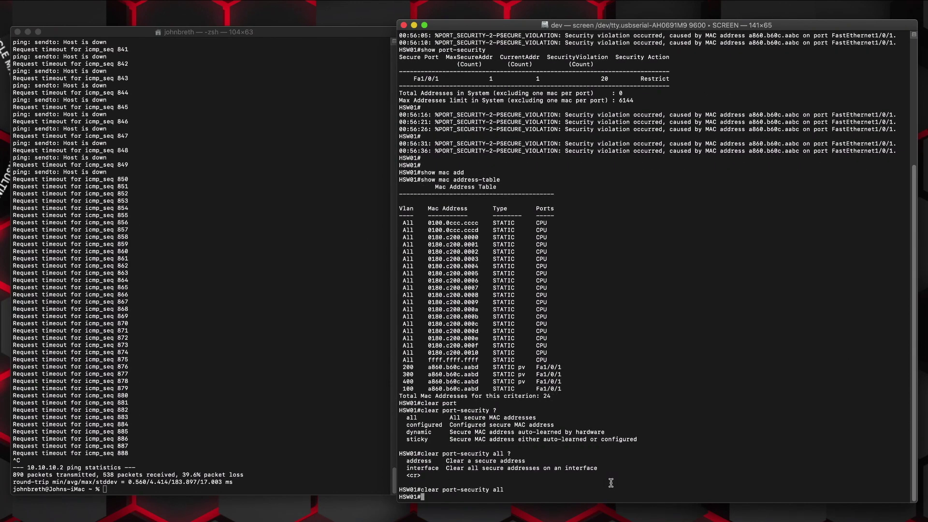
- Run show run and page to the FastEthernet1/0/1 section to check its remaining port-security lines
text(show run)
key(Return)
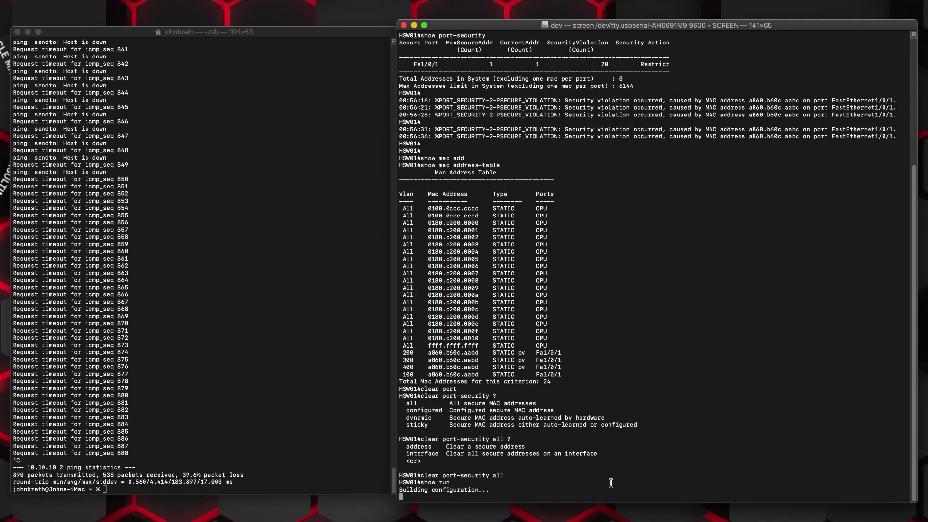
key(space)
key(space)
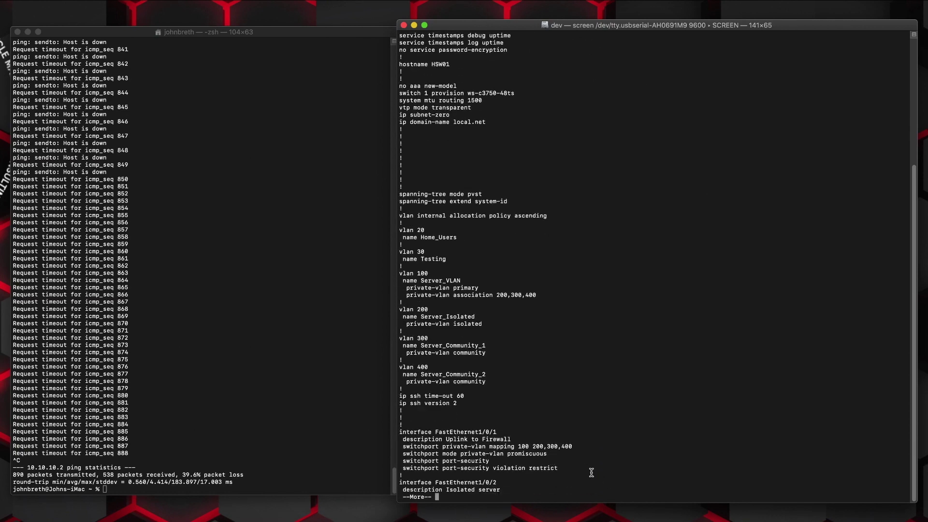
- Leave the configuration listing, enter interface fa1/0/1 in configuration mode, and disable port security with no switchport port-security
text(qconf t)
key(Return)
text(int fa1/0/)
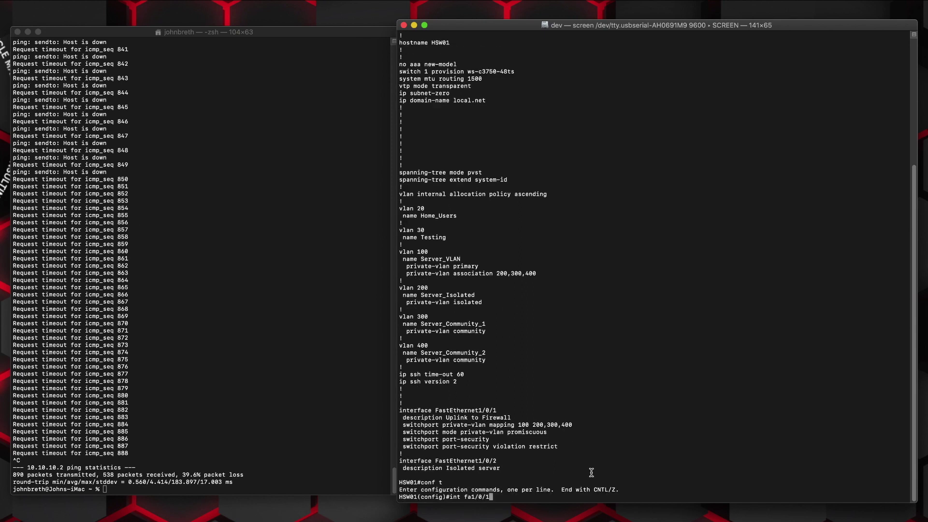
text(1)
key(Return)
text(no sw)
key(Tab)
text(port)
key(Tab)
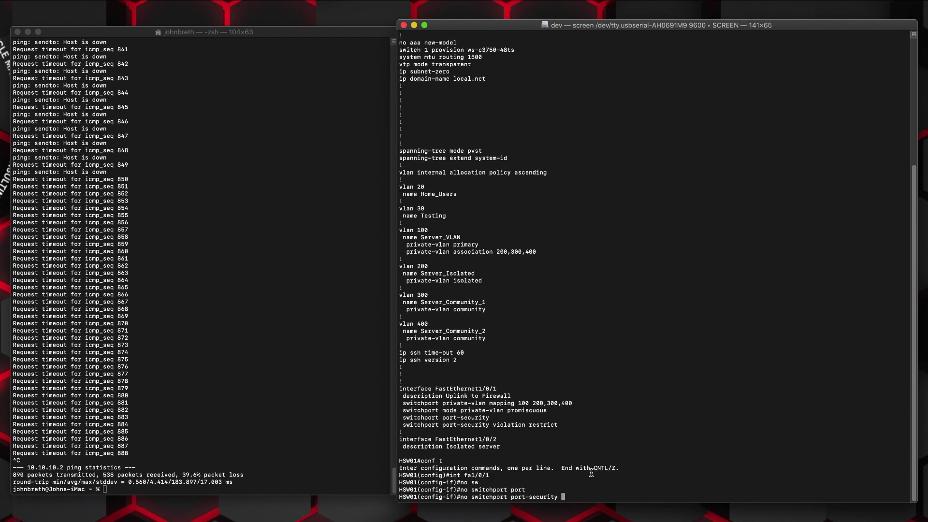
key(Return)
- Remove the restrict violation mode from fa1/0/1 with no switchport port-security violation restric
text(no sw)
key(Tab)
text(port)
key(Tab)
text(vio)
key(Tab)
text(restric)
key(Return)
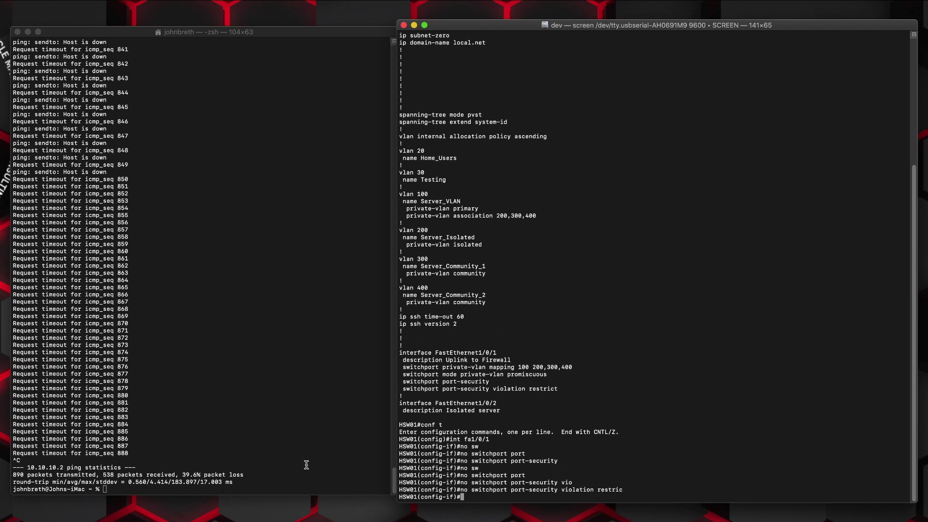
- Restart the ping to 10.10.10.2 in the Mac terminal to test connectivity
click(276, 477)
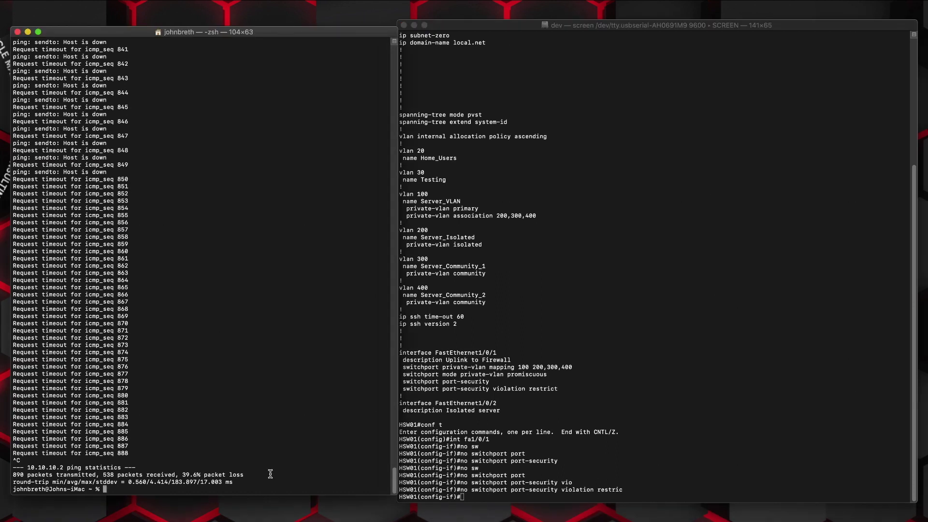
key(Up)
key(Return)
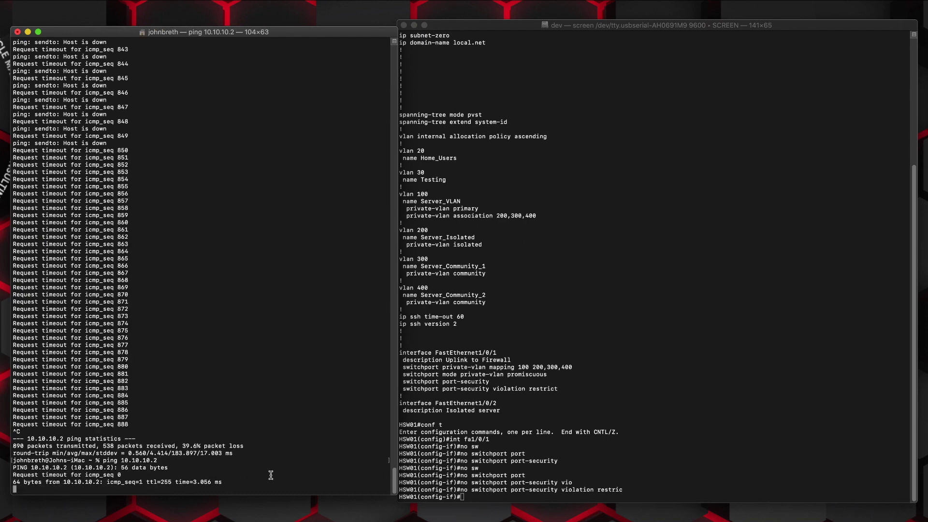